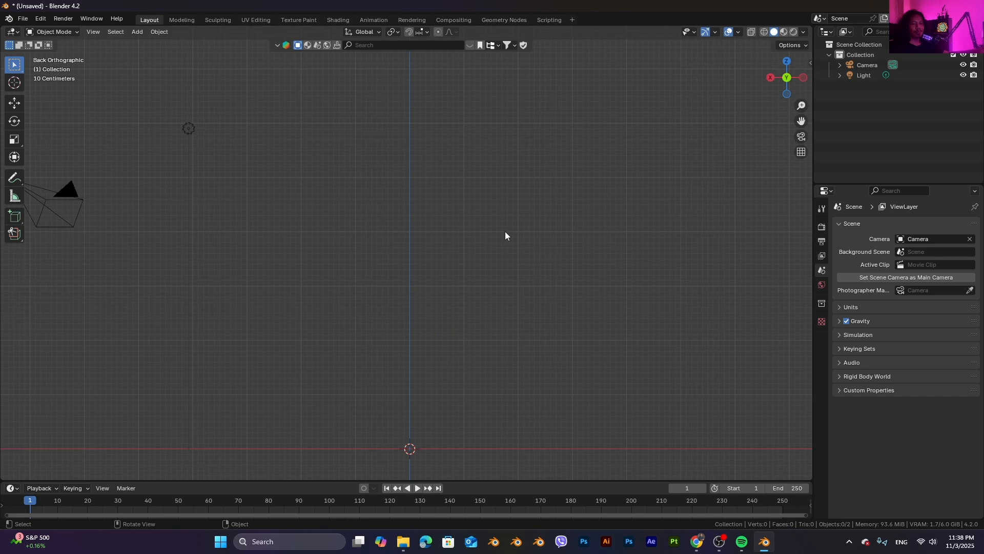
Add SO.jpg from the Downloads folder as a reference image
key(shift)
key(shift+a)
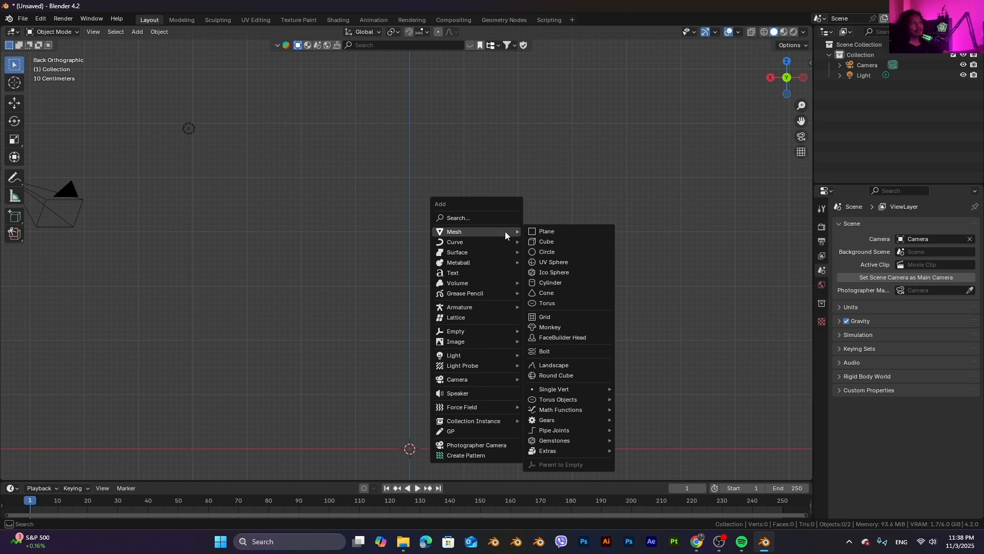
mouse_move(479, 343)
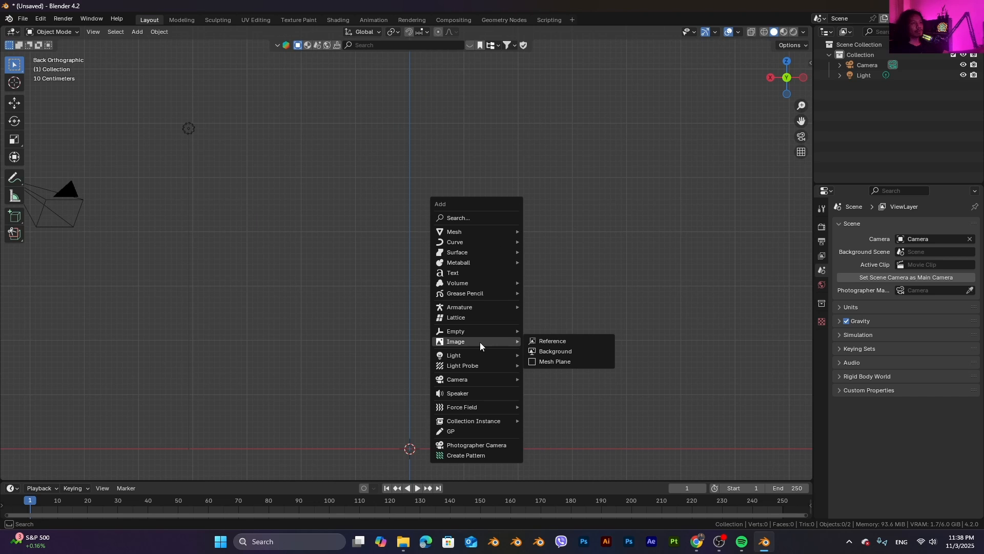
click(573, 342)
click(687, 190)
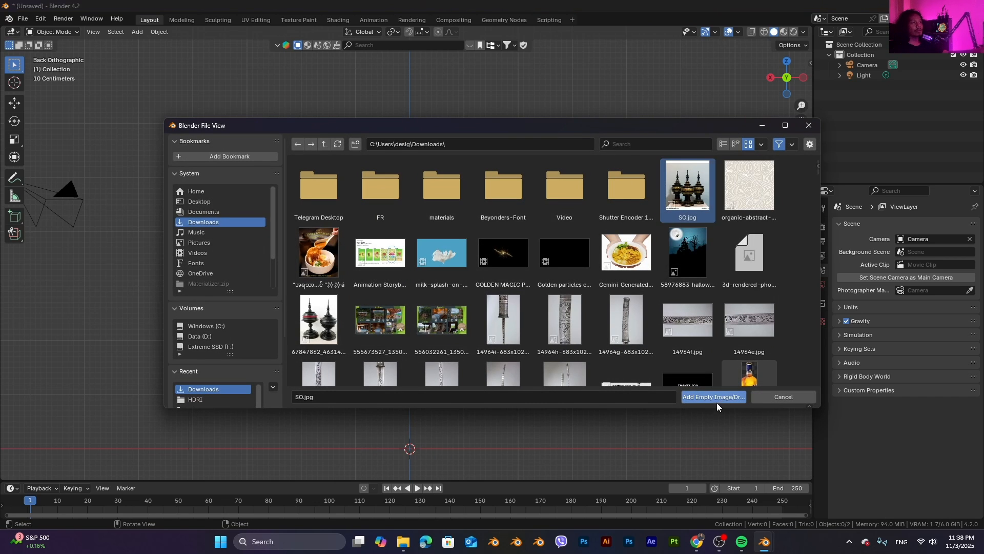
click(716, 400)
Raise the reference image along Z to about 2.13 m, bringing the middle vessel's base to the world origin
scroll(456, 353, down, 2)
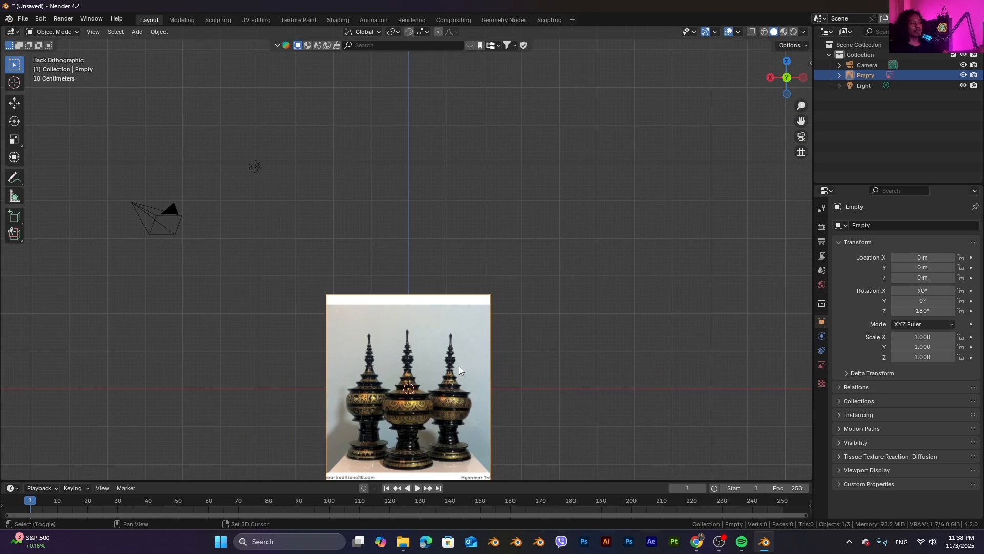
shift+middle_drag(459, 373, 484, 297)
scroll(484, 297, up, 2)
shift+middle_drag(536, 321, 527, 310)
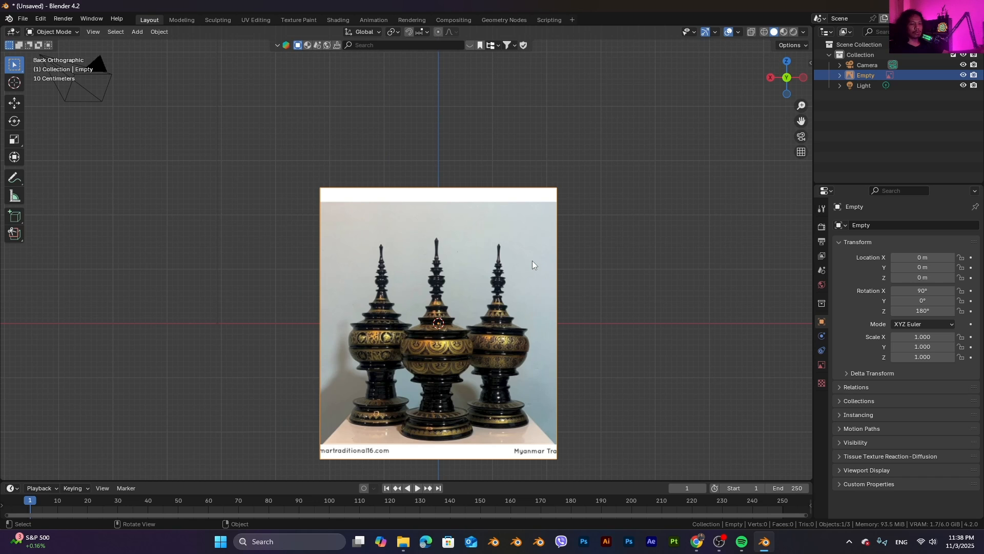
key(g)
key(z)
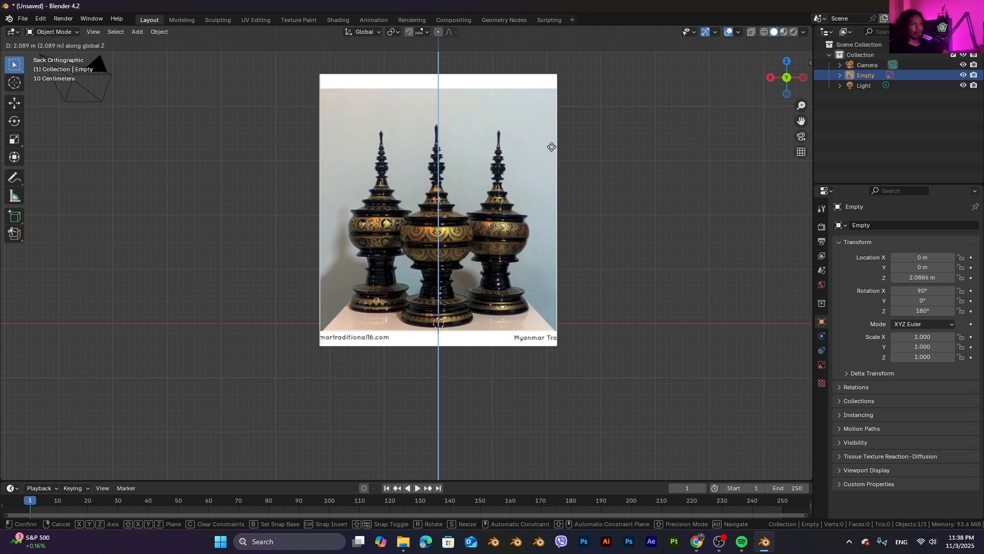
click(551, 148)
Fine-tune the reference image's height along Z to about 2.15 m against the middle vessel's bottom edge
scroll(509, 306, up, 6)
shift+middle_drag(558, 359, 536, 282)
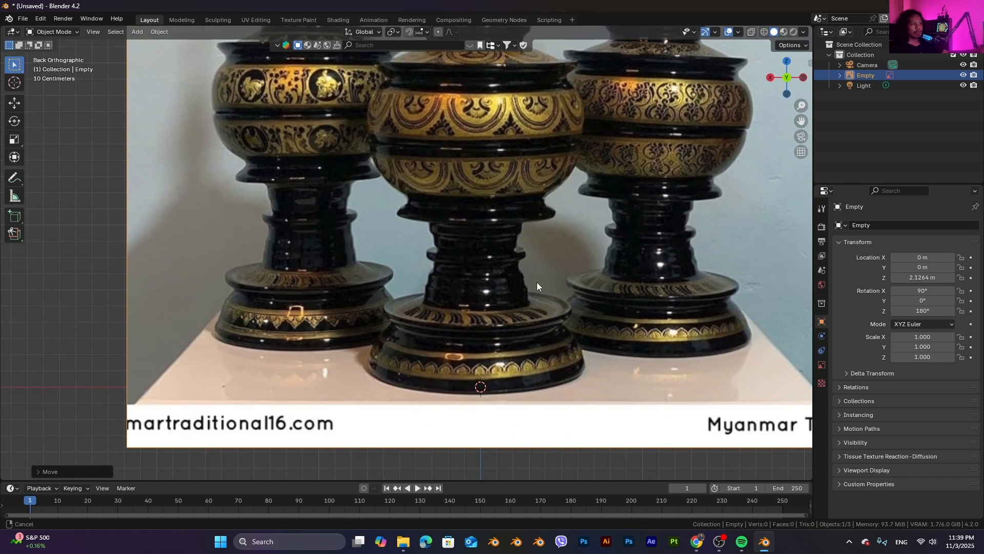
scroll(538, 331, up, 1)
scroll(553, 337, down, 1)
shift+middle_drag(551, 347, 524, 337)
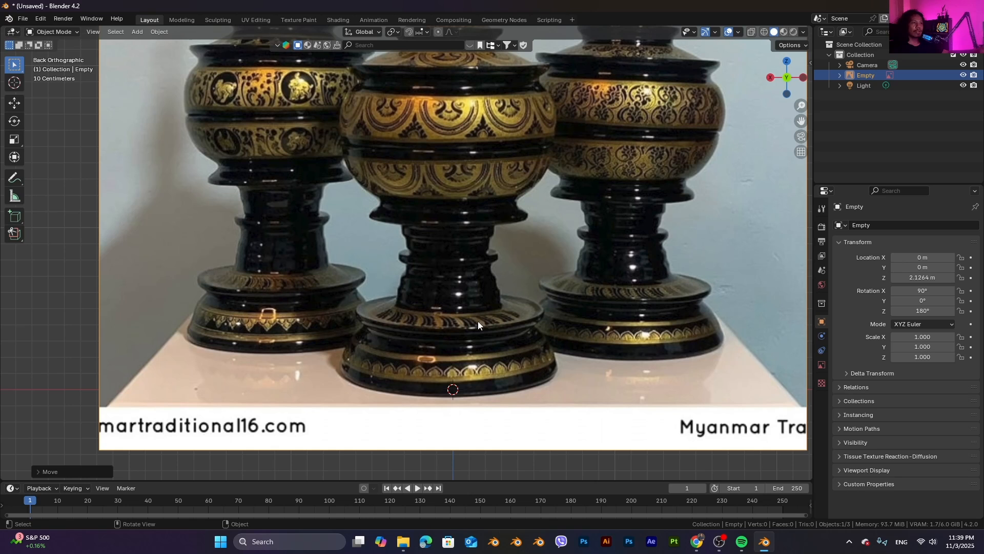
key(g)
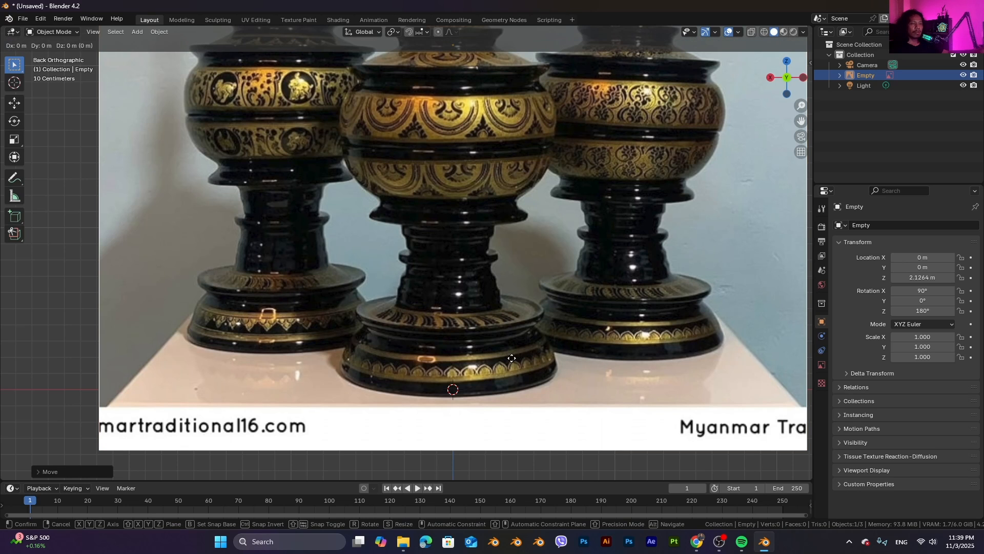
key(z)
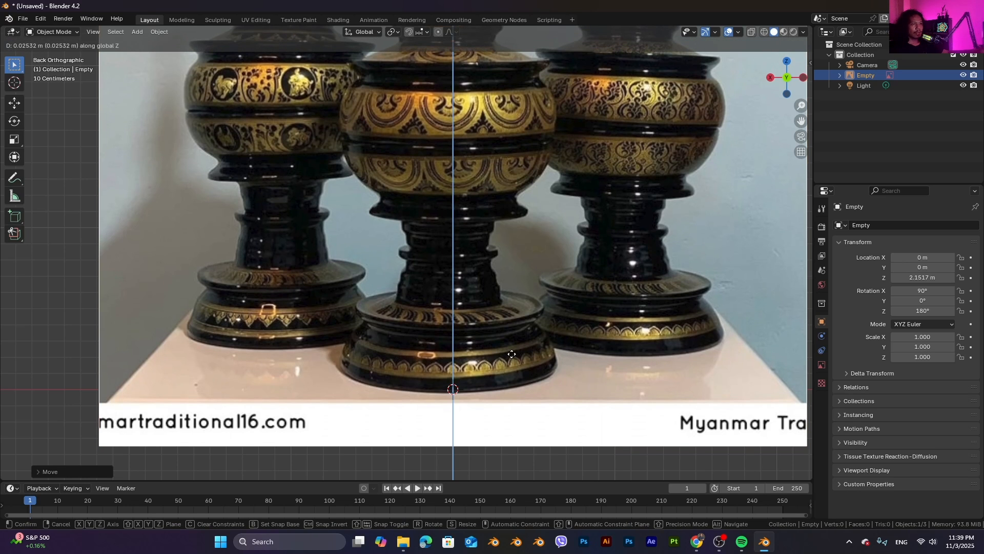
click(511, 353)
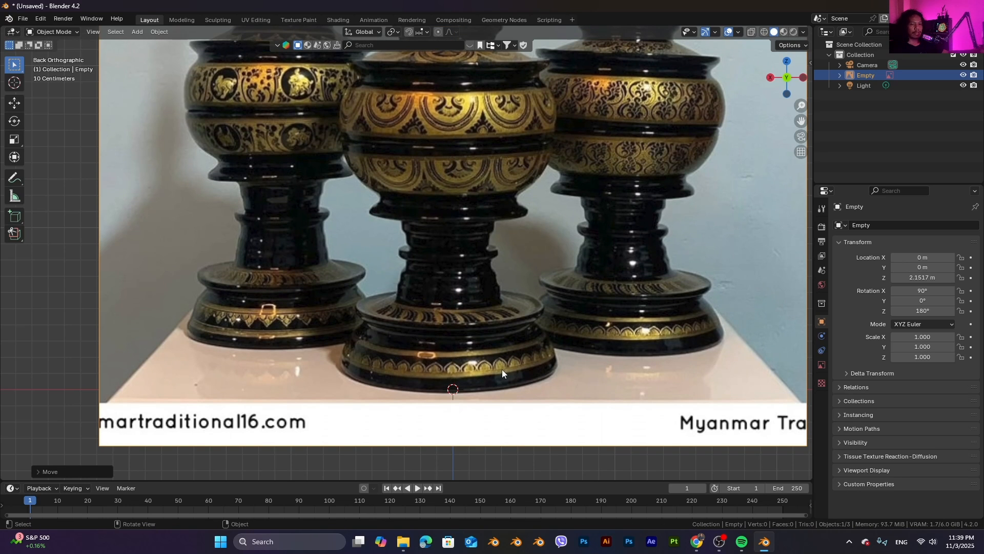
Add a single-vertex mesh at the world origin
key(shift)
key(shift+a)
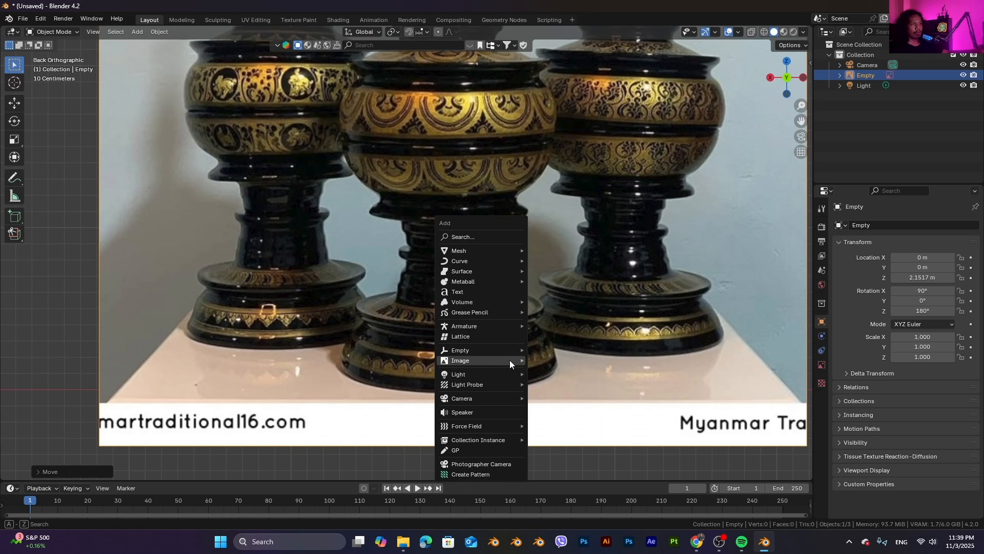
mouse_move(510, 359)
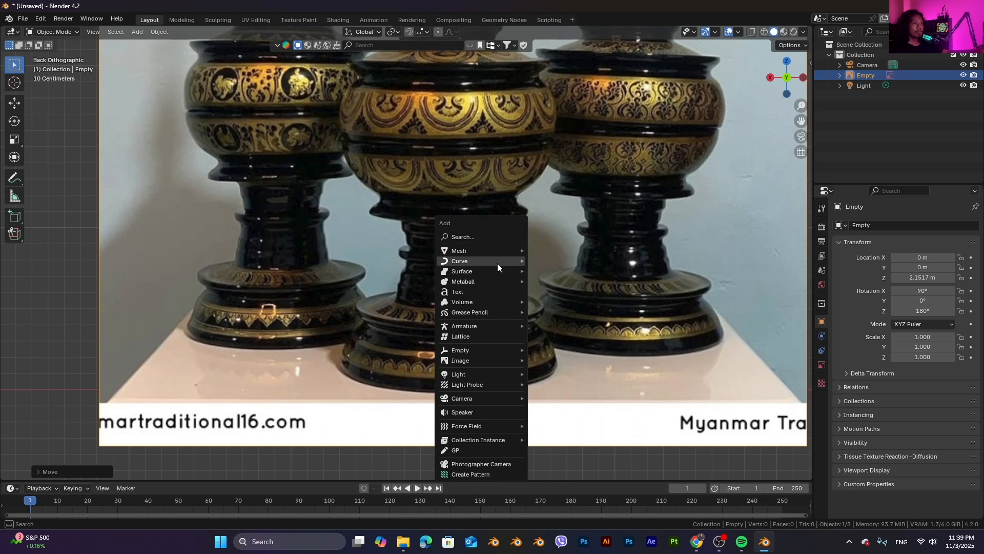
mouse_move(488, 253)
mouse_move(566, 408)
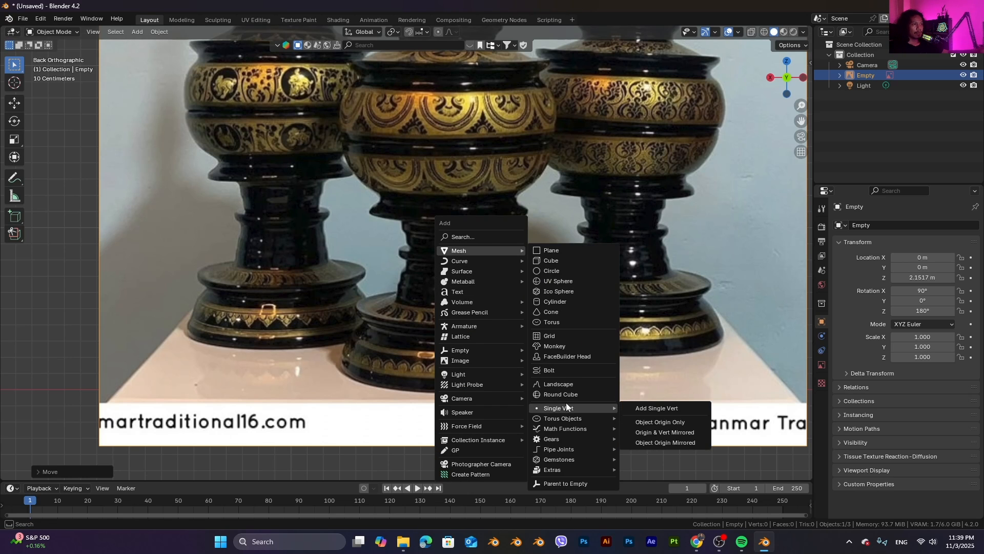
click(643, 407)
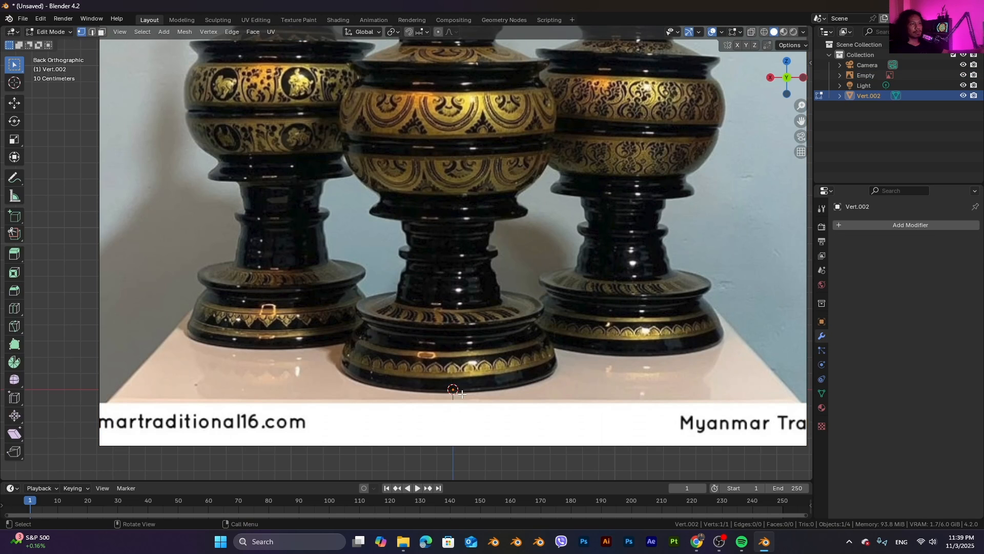
Return to Object Mode and raise the reference image along Z to about 2.17 m
scroll(462, 394, up, 3)
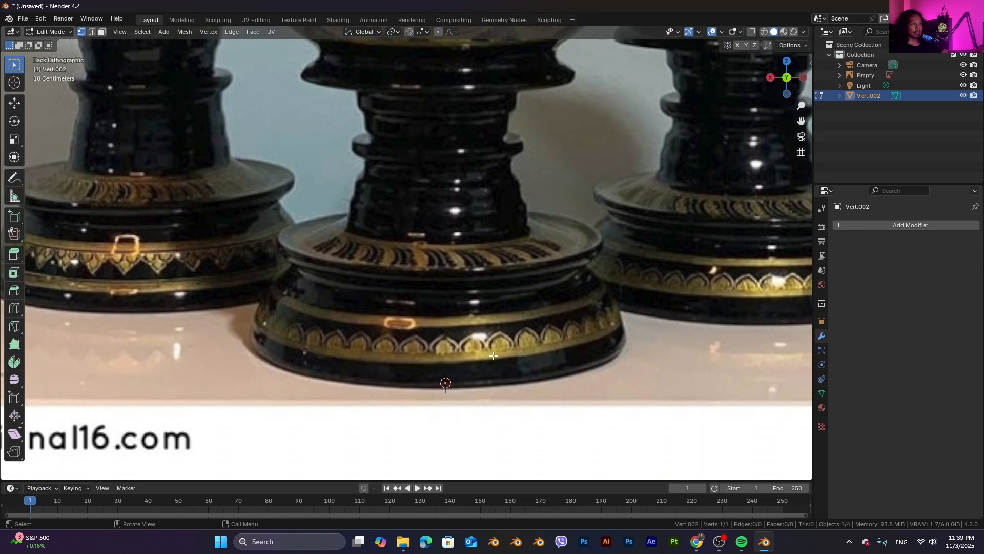
key(Tab)
click(510, 298)
key(g)
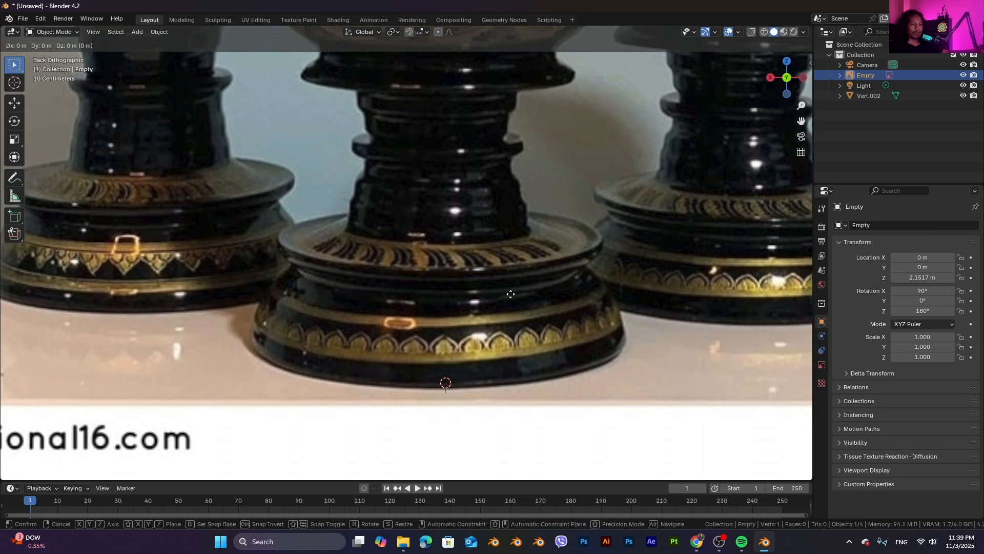
key(z)
click(511, 289)
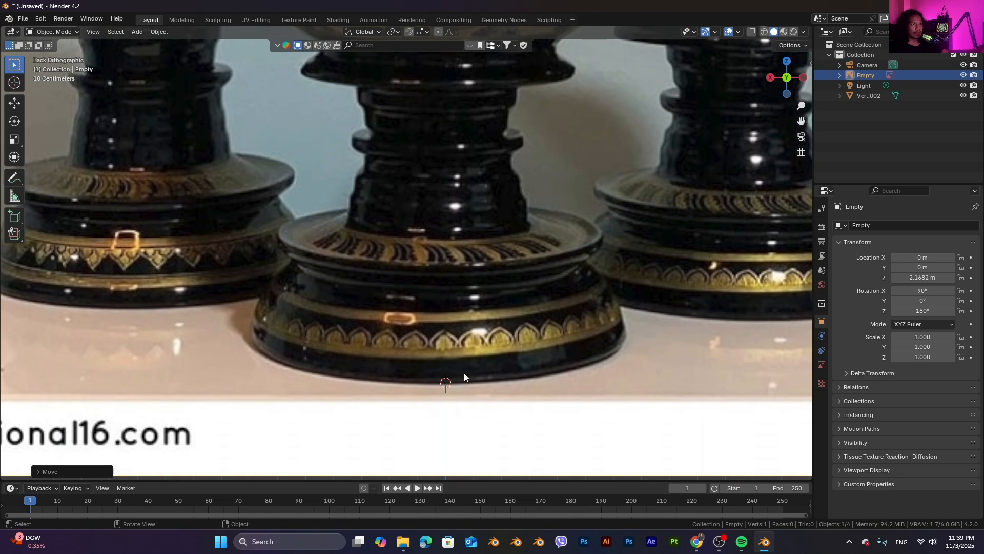
Edit the single vertex and extrude it point by point along the middle vessel's bottom edge to the base's outer corner
click(445, 382)
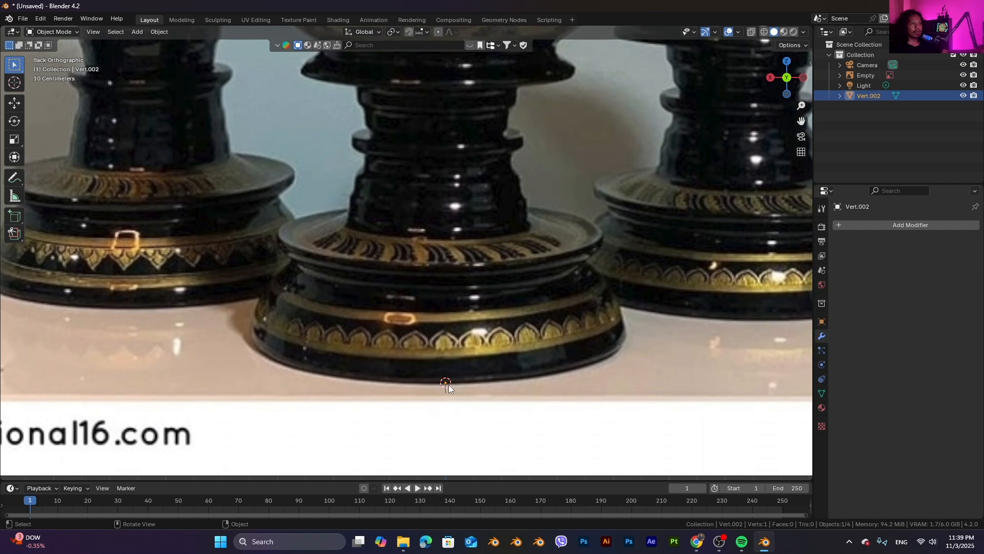
key(Tab)
key(e)
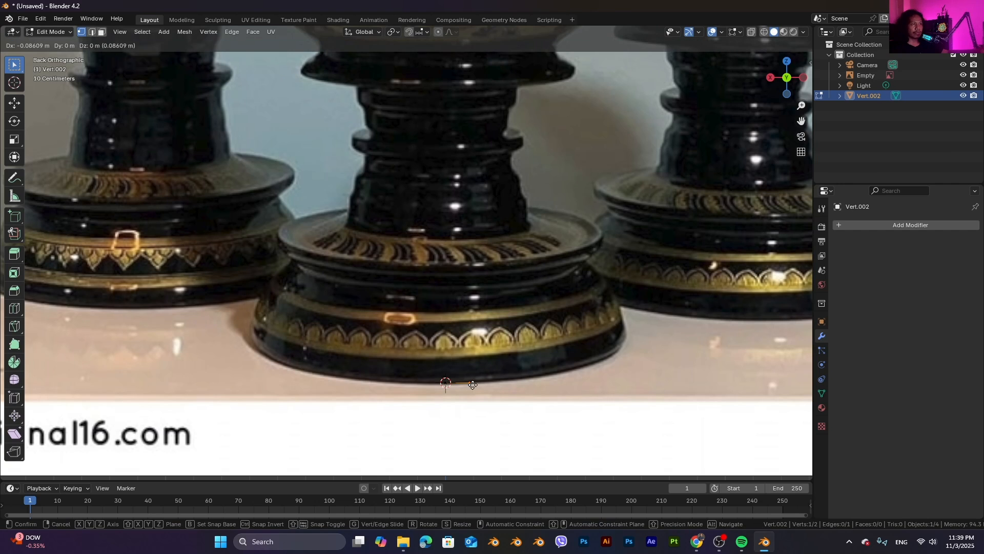
click(470, 381)
key(e)
click(514, 380)
key(e)
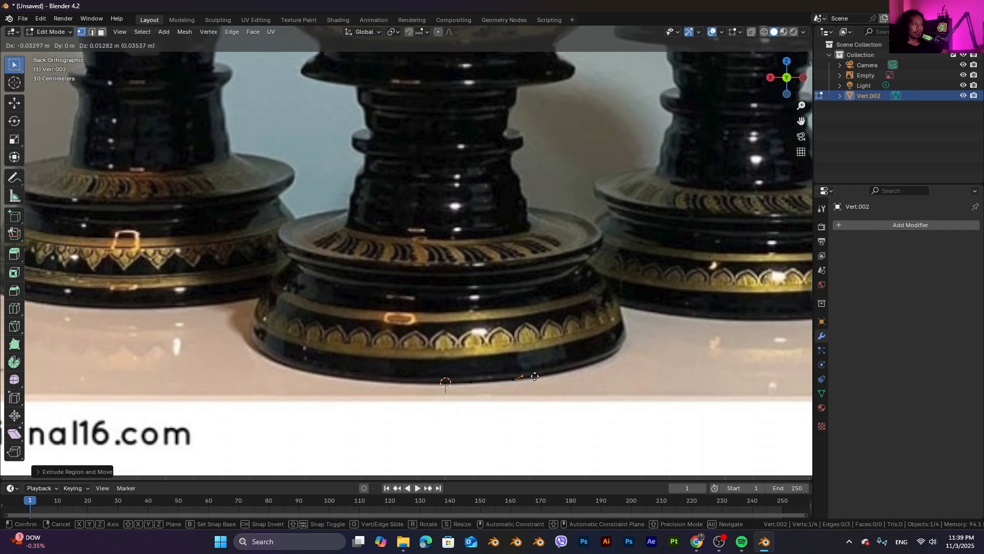
click(559, 373)
key(e)
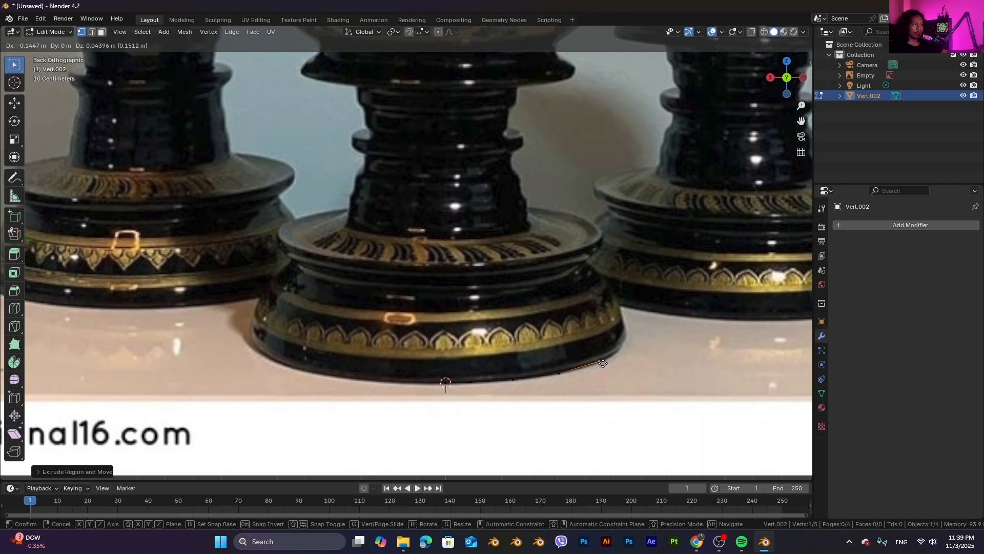
click(599, 362)
key(e)
click(626, 349)
Continue extruding vertices up the outer side of the middle vessel's base to the underside of its flared rim
key(e)
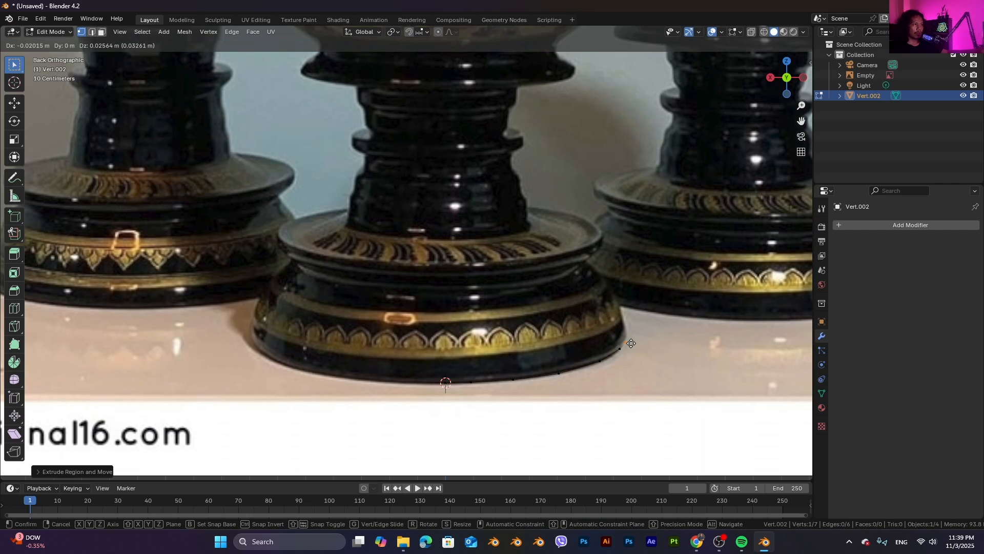
click(626, 341)
key(e)
click(629, 324)
key(e)
click(616, 296)
key(e)
click(614, 286)
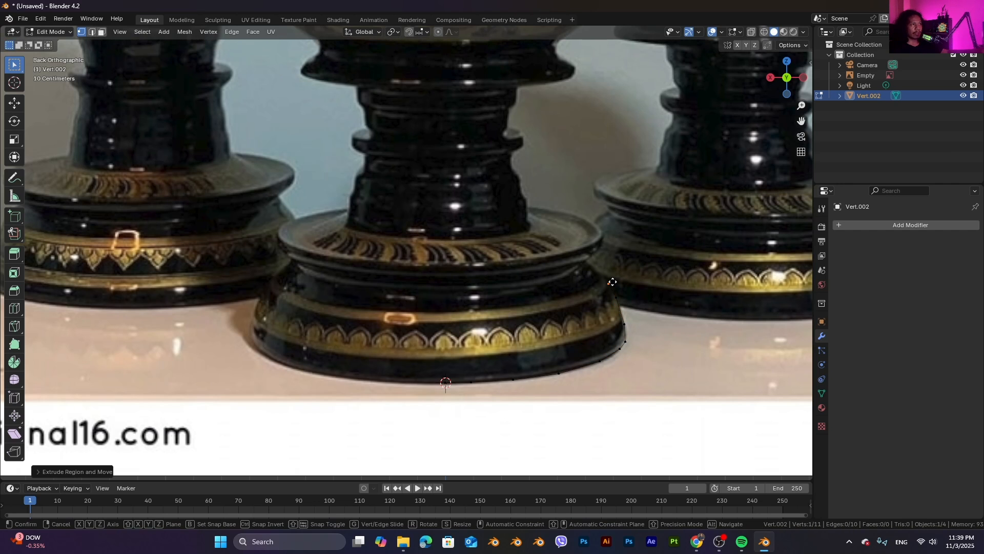
key(e)
click(602, 268)
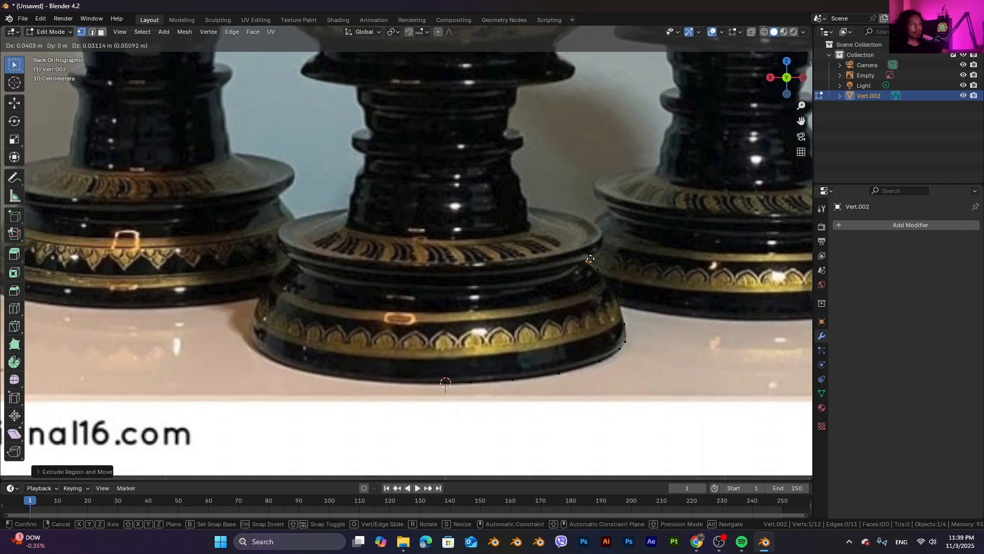
Extrude vertices around the outer edge of the base's flared rim and onto its upper surface
shift+middle_drag(603, 251, 504, 336)
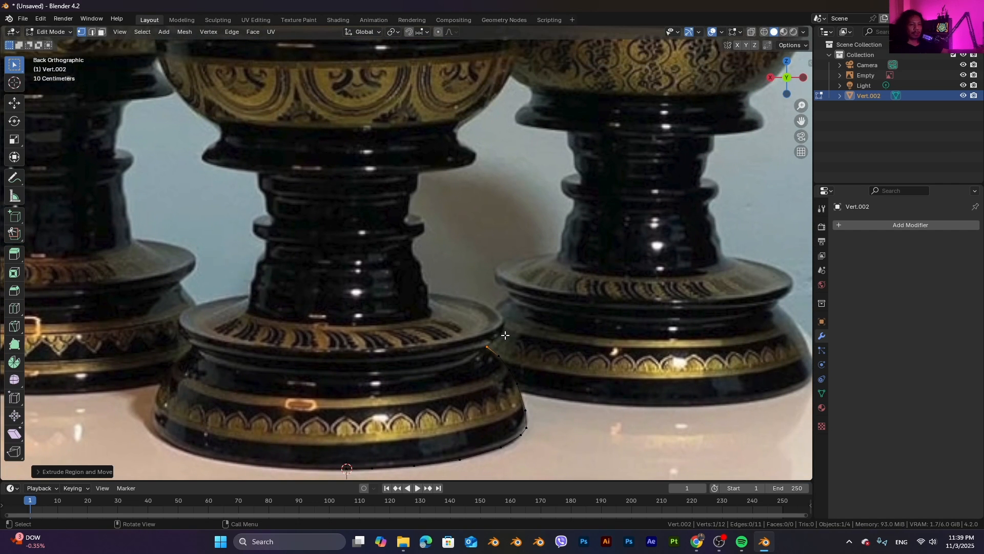
key(e)
click(512, 326)
key(e)
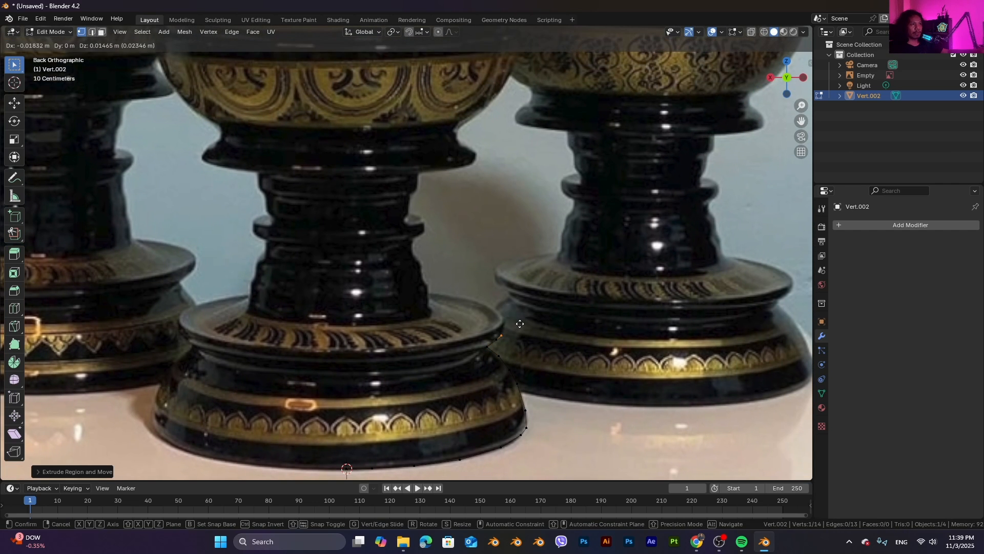
click(520, 323)
key(e)
click(524, 307)
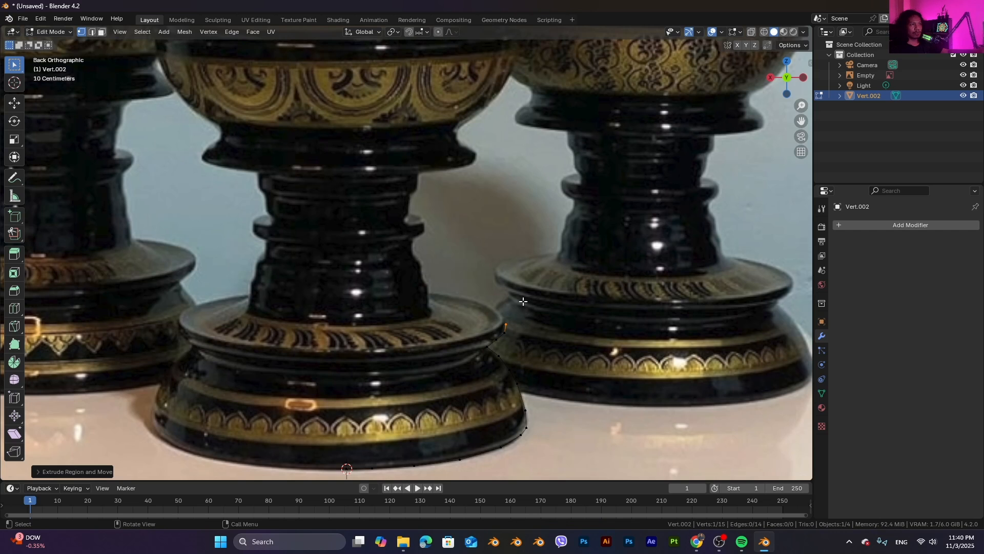
key(e)
click(519, 291)
key(e)
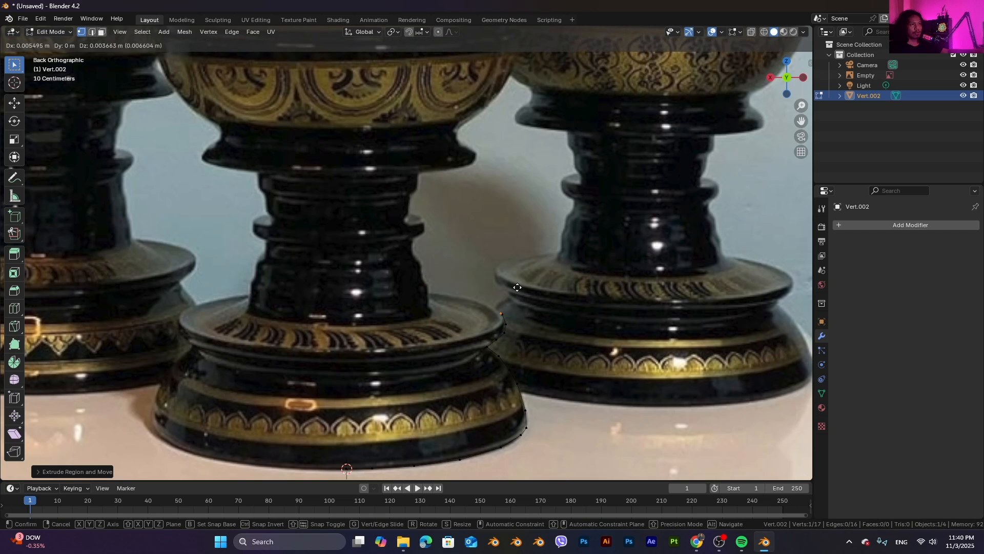
click(508, 280)
Extrude vertices inward along the rim's upper edge to the foot of the stem
key(e)
click(487, 270)
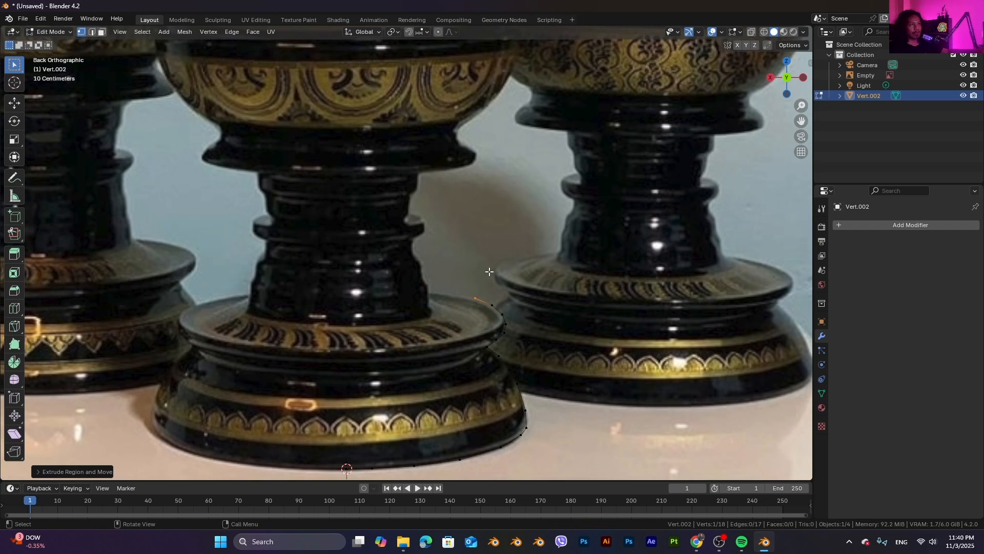
key(e)
click(466, 266)
key(e)
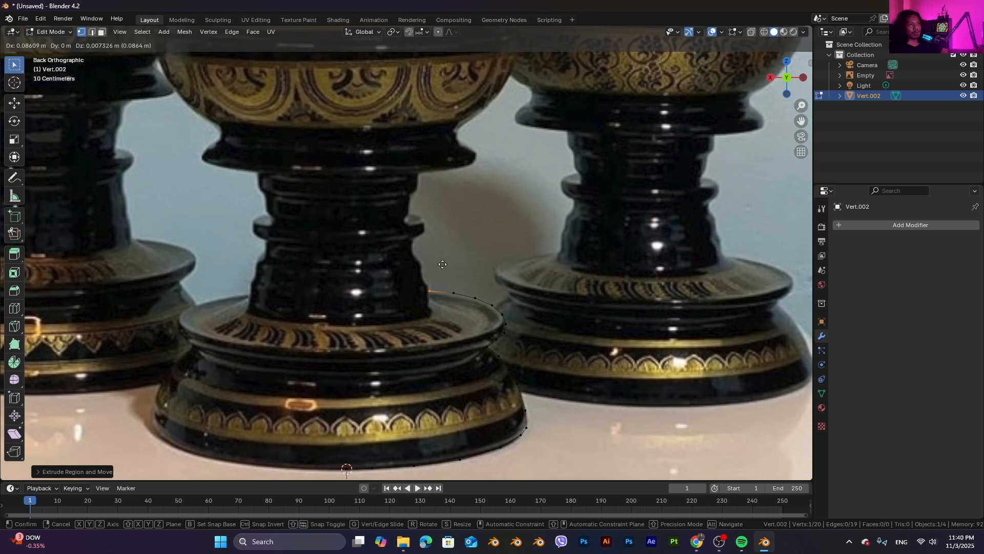
click(441, 259)
Extrude vertices up the lower stem's outline to just beneath the protruding ring
key(e)
click(436, 249)
key(e)
click(435, 238)
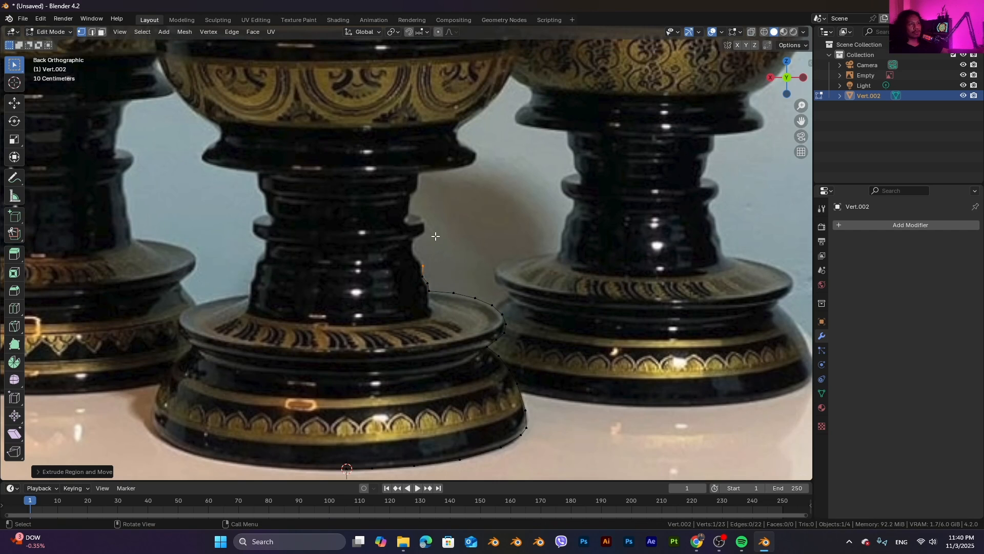
key(e)
click(433, 230)
key(e)
click(429, 223)
key(e)
click(426, 218)
Extrude vertices around the stem's protruding ring and onto the start of the upper stem
key(e)
click(436, 201)
key(e)
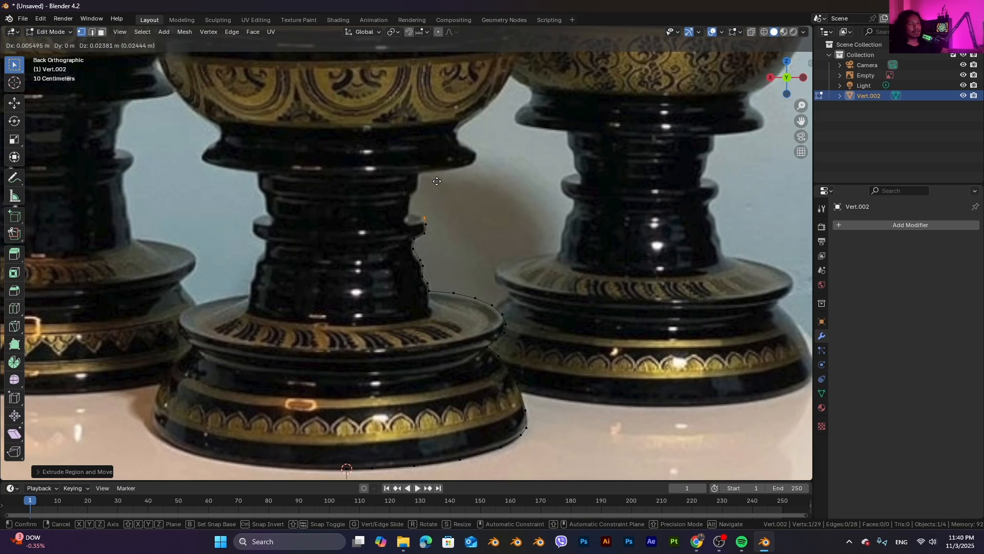
click(435, 182)
key(e)
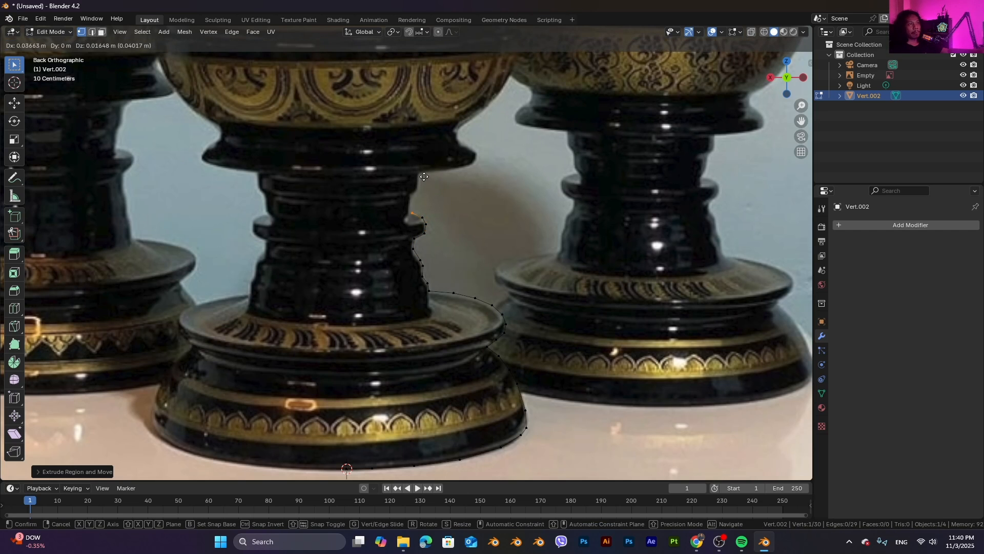
click(421, 177)
key(e)
click(422, 162)
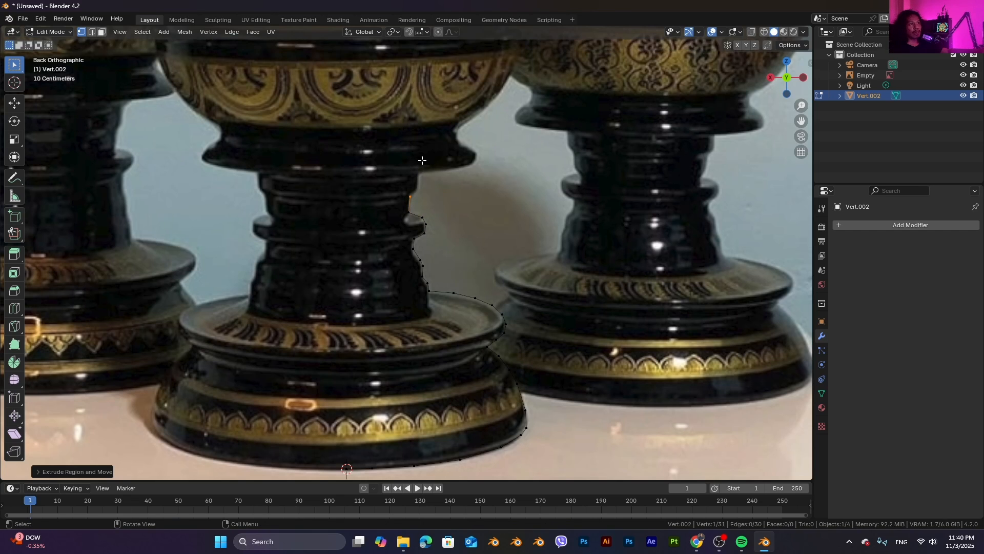
Extrude vertices up the upper stem's outline to the underside of the flange beneath the bowl
key(e)
click(426, 154)
key(e)
click(432, 146)
key(e)
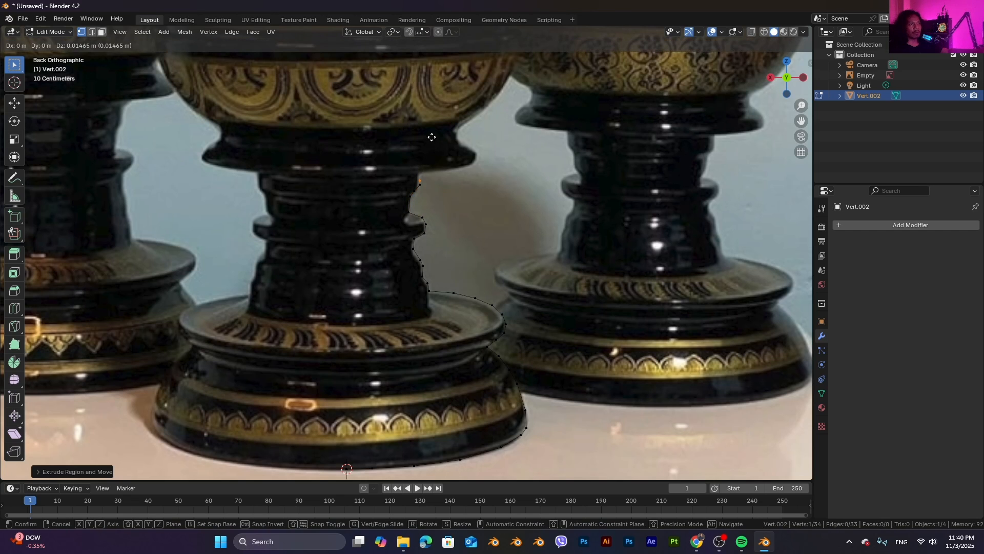
click(433, 133)
shift+scroll(439, 136, up, 3)
key(e)
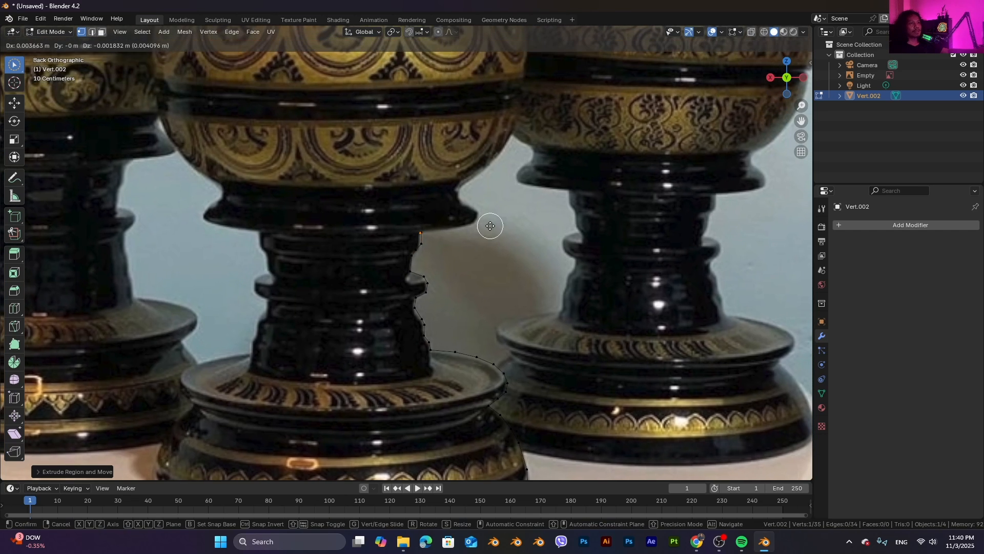
click(490, 225)
Change the active selection tool to Select Box and return to editing the profile mesh
click(14, 65)
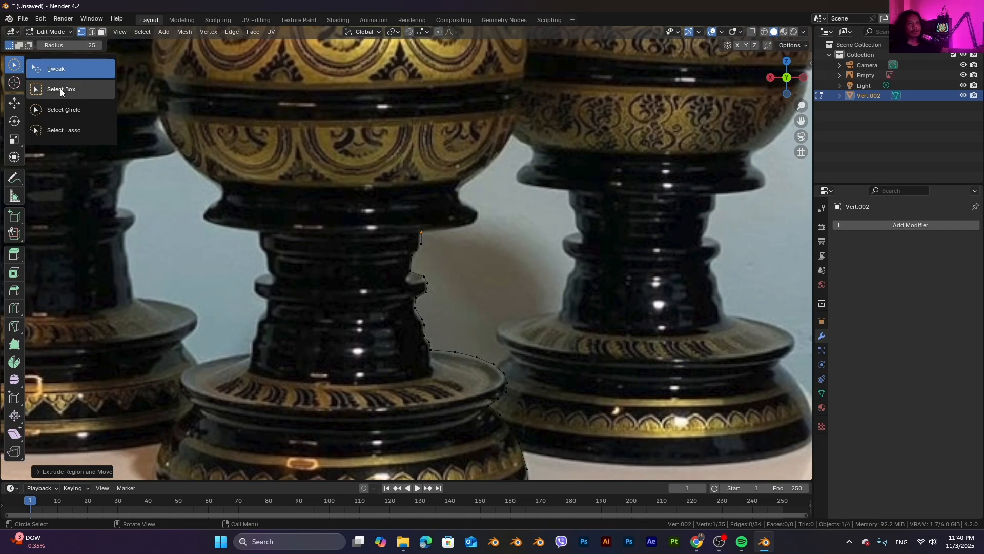
click(60, 88)
key(Tab)
key(Tab)
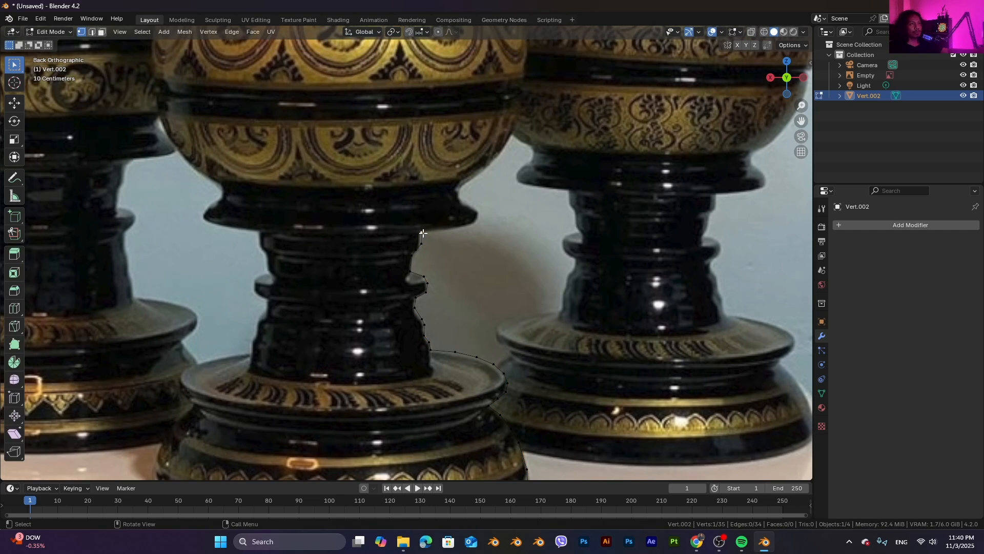
Extrude vertices outward along the underside of the bowl's base flange and around its outer tip
key(e)
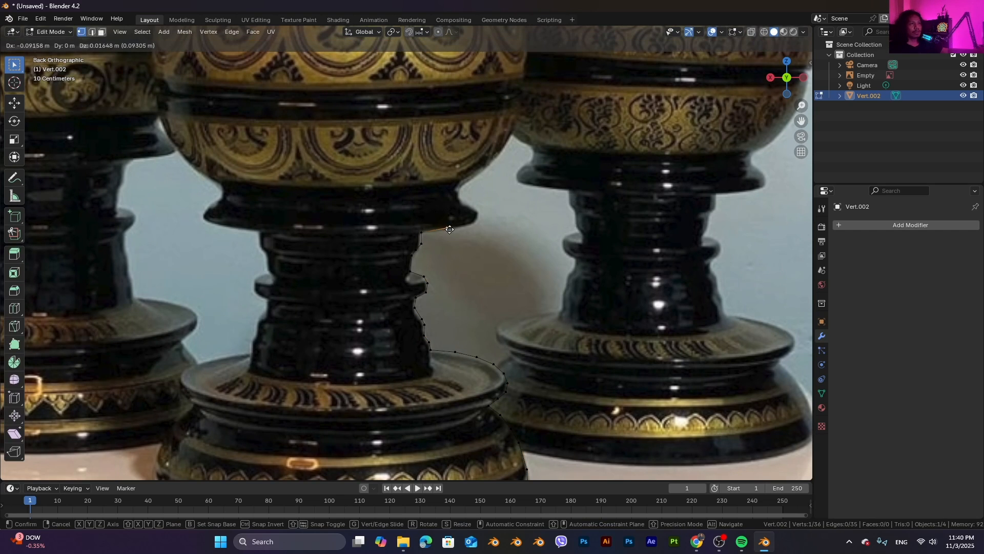
click(449, 231)
key(e)
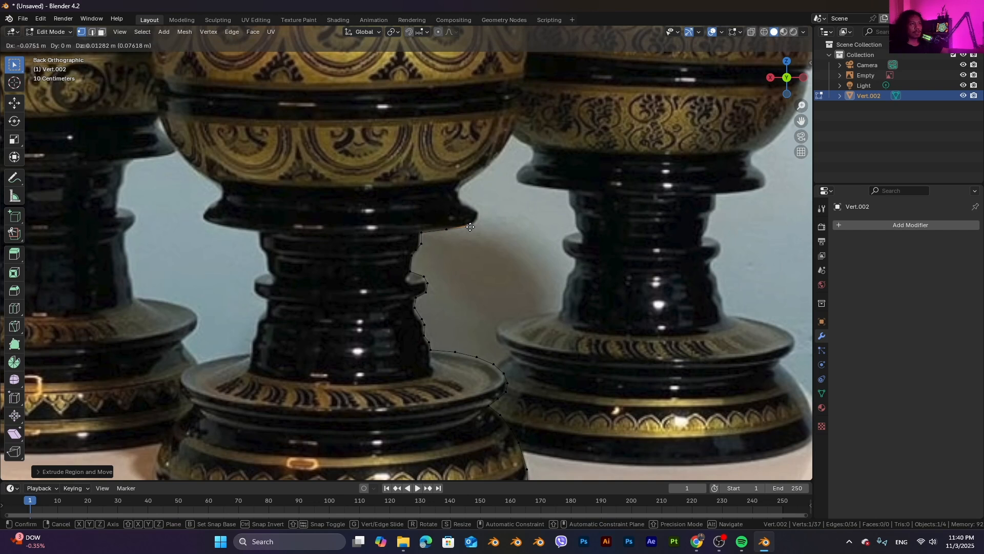
click(475, 226)
key(e)
click(477, 211)
Extrude vertices inward over the base flange's upper side and up the narrow neck to the bowl's bottom edge
key(e)
click(464, 203)
key(e)
click(458, 191)
key(e)
click(462, 181)
Extrude vertices up the curved lower half of the bowl's outline
key(e)
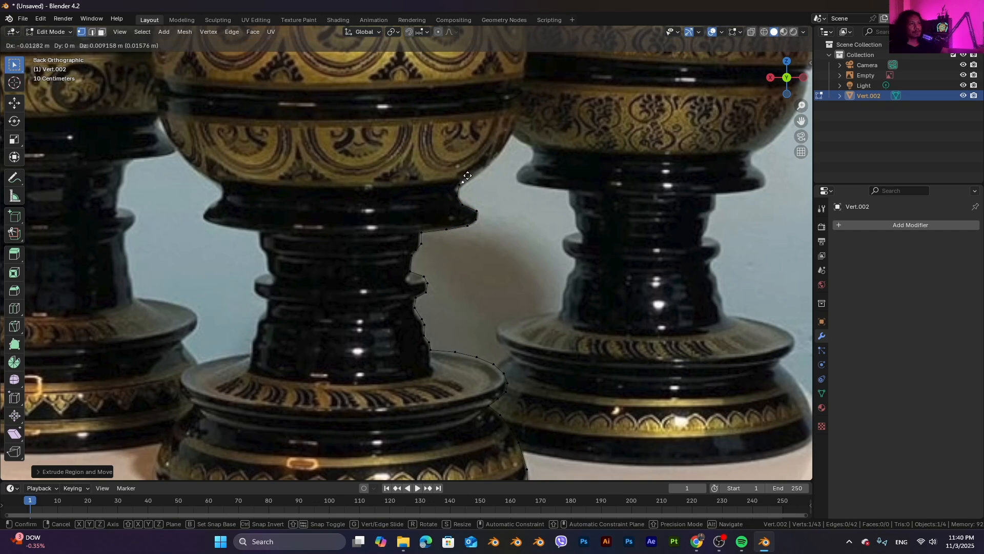
click(481, 170)
key(e)
click(500, 151)
key(e)
click(515, 135)
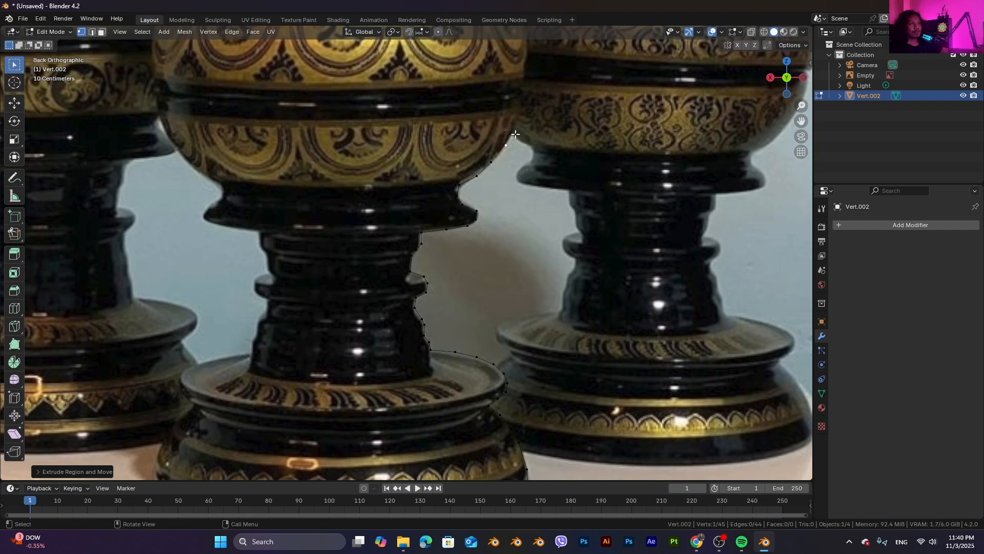
key(e)
click(523, 115)
Extrude vertices up past the bowl's widest part to its upper shoulder
shift+middle_drag(535, 114, 465, 269)
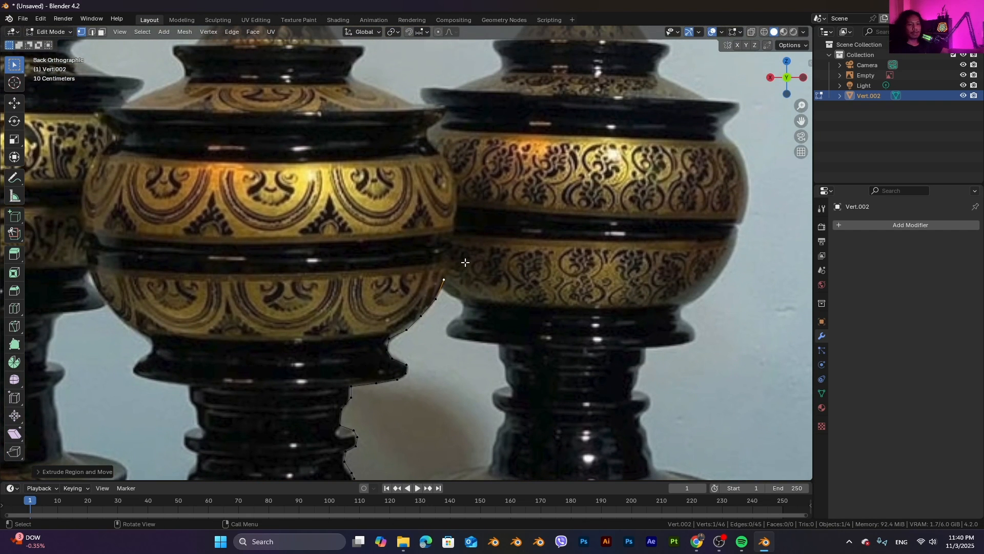
key(e)
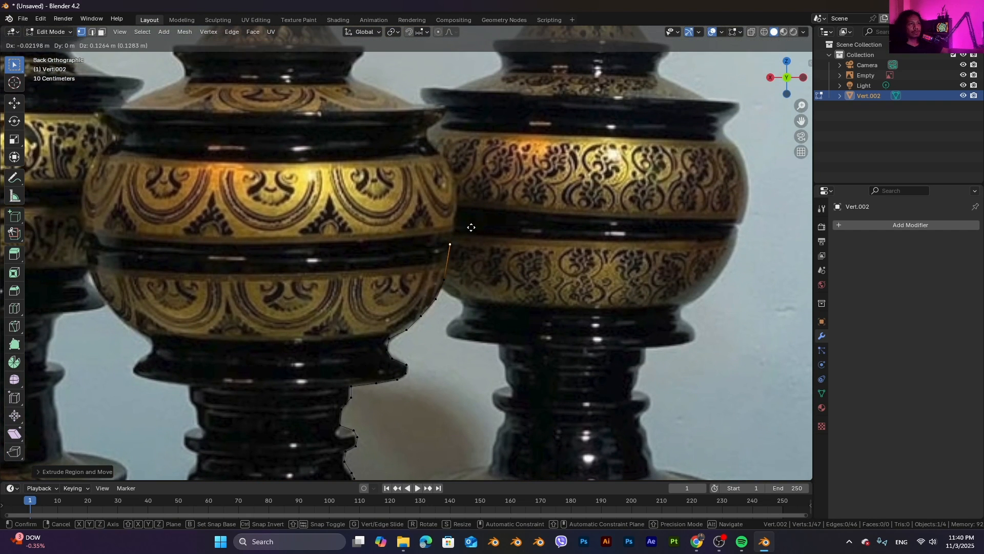
click(473, 226)
key(e)
click(475, 207)
key(e)
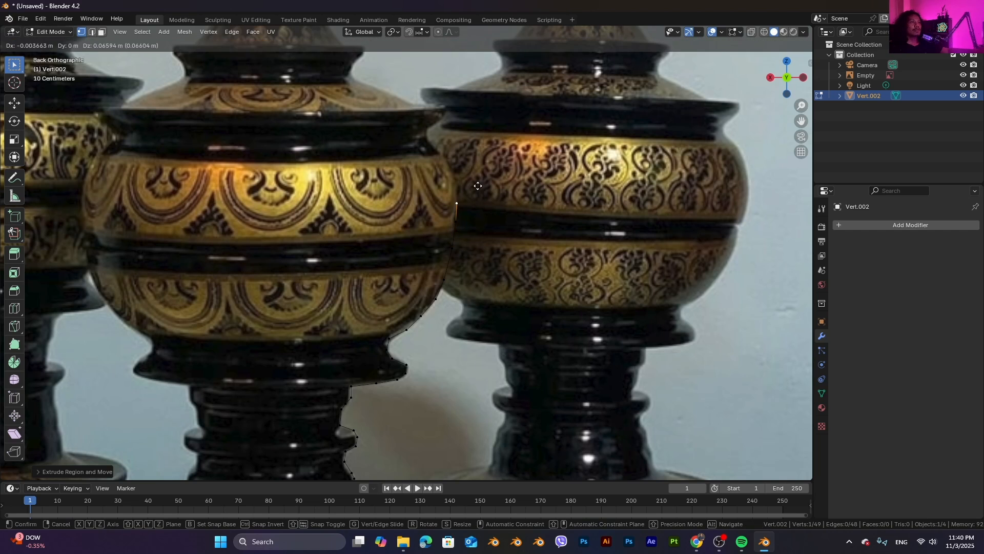
click(477, 186)
key(e)
click(469, 145)
Extrude vertices up the concave black neck between the bowl's shoulder and the lid rim
key(e)
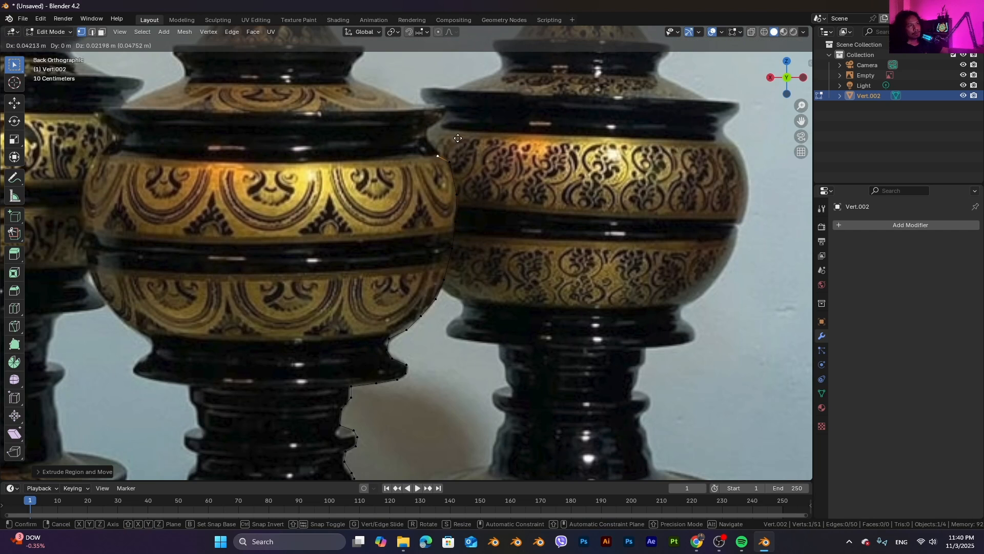
click(452, 127)
key(e)
click(451, 126)
key(e)
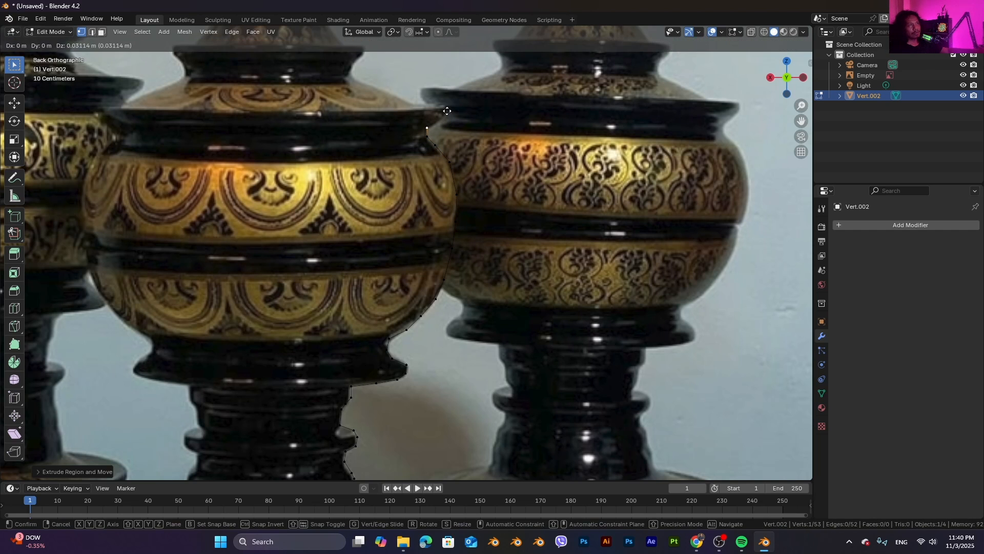
click(449, 117)
Extrude vertices outward under the lid's wide rim and around its outer edge
key(e)
click(461, 105)
key(e)
click(466, 97)
key(e)
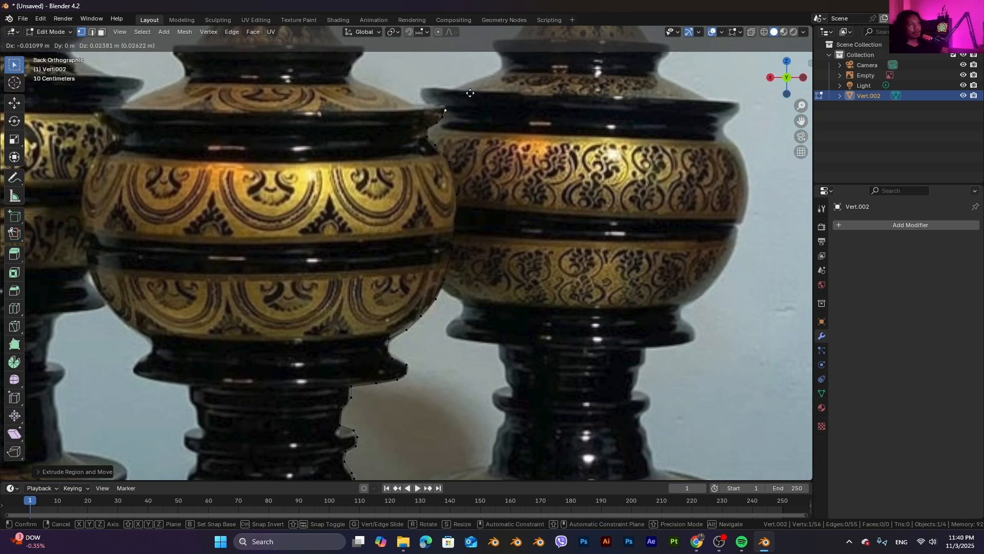
click(466, 96)
key(e)
click(471, 89)
Extrude vertices inward along the top of the lid's wide rim
shift+middle_drag(467, 119, 481, 200)
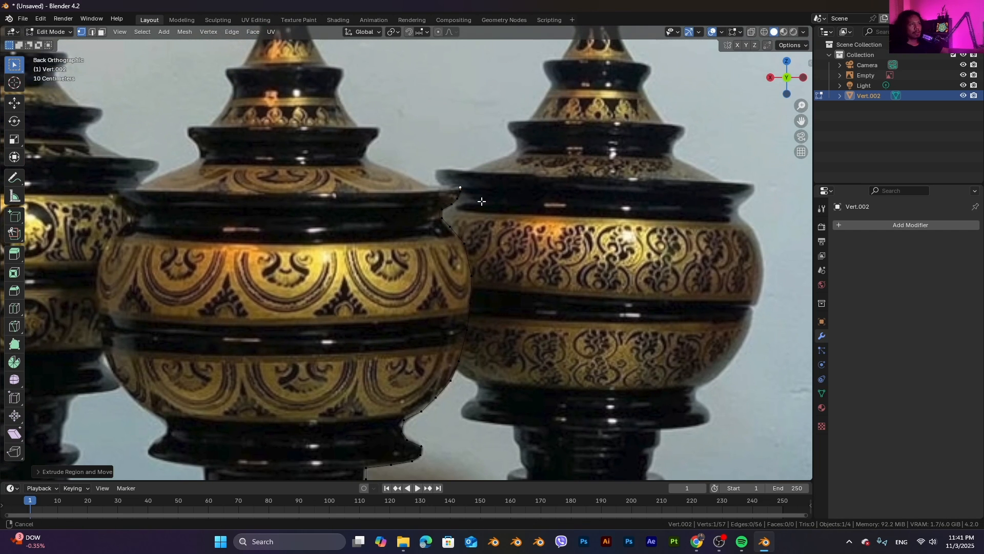
key(e)
click(428, 185)
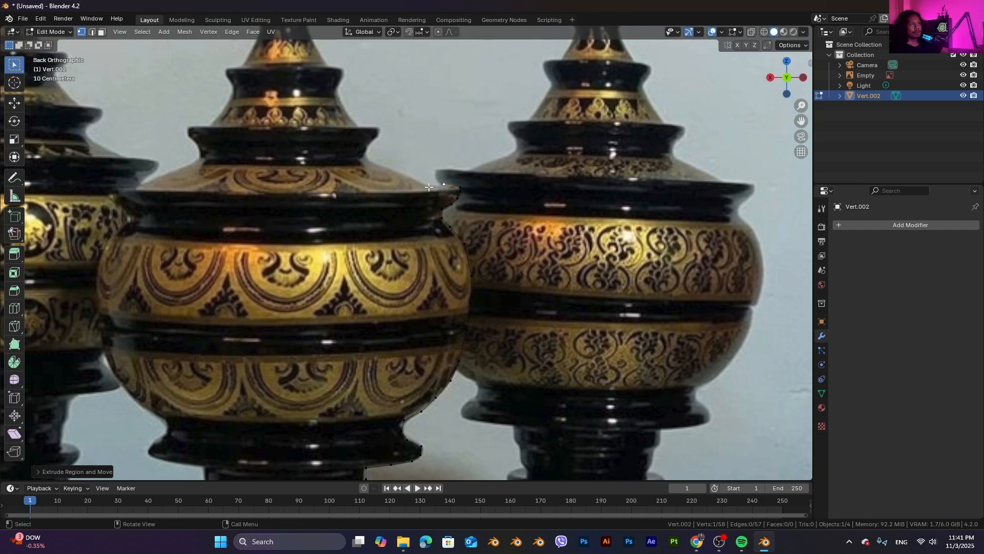
key(e)
click(413, 186)
Extrude vertices up the lid's lowest gold slope to the base of the second black tier
key(e)
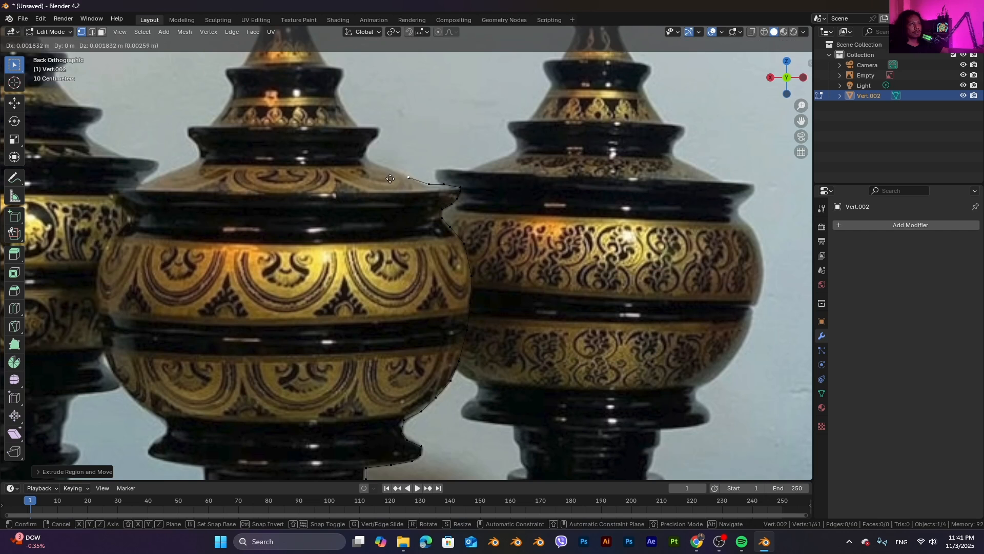
click(390, 179)
key(e)
click(367, 168)
key(e)
click(347, 156)
Extrude vertices up the second black tier, around its rim and inward across its top
key(e)
click(351, 148)
key(e)
click(358, 138)
key(e)
click(361, 129)
key(e)
click(340, 129)
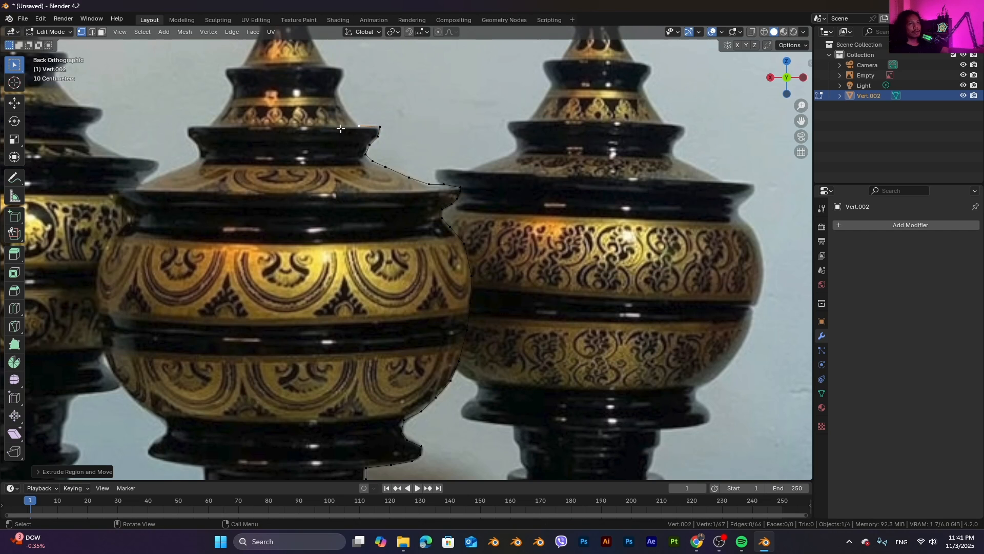
Extrude vertices up the lid's second gold slope and onto the start of the third black tier
key(e)
click(328, 116)
key(e)
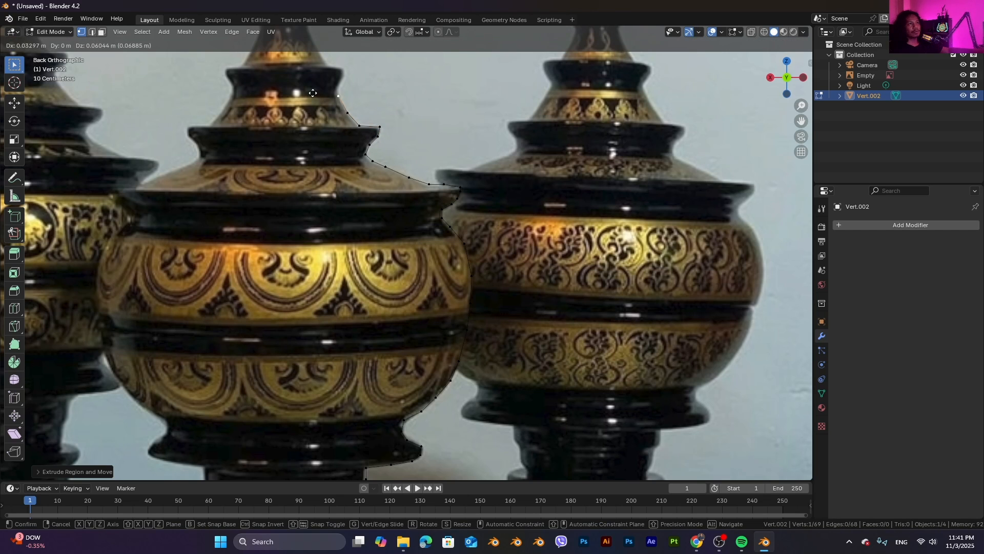
click(312, 90)
key(e)
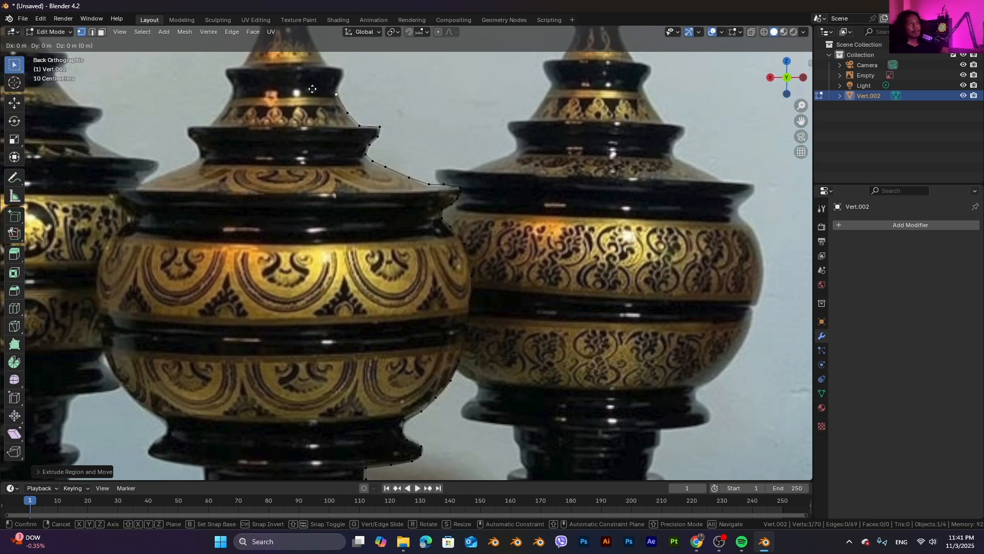
click(313, 81)
Extrude vertices around the third black tier's rim and inward across its top
key(e)
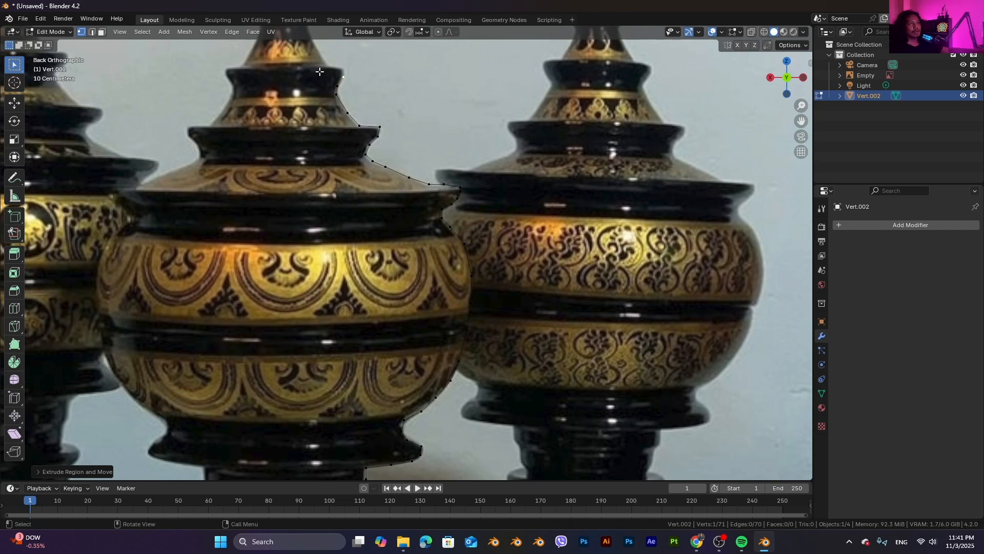
click(320, 63)
key(e)
click(320, 59)
shift+middle_drag(320, 59, 358, 169)
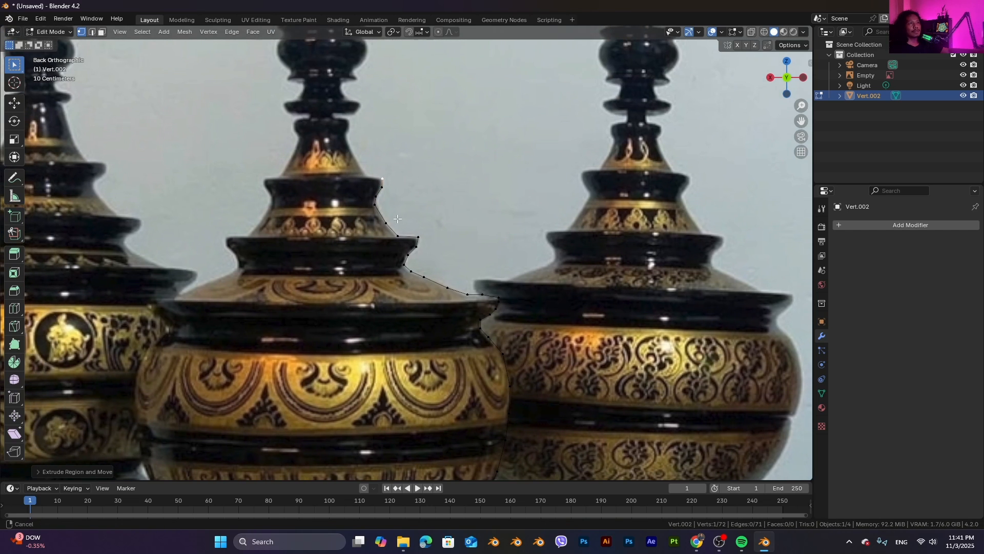
key(e)
click(384, 216)
key(e)
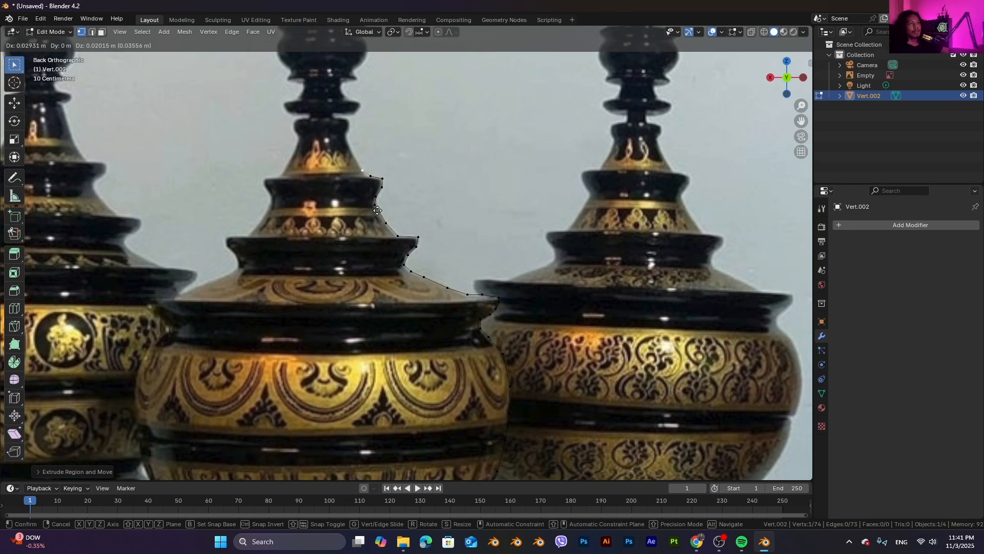
click(380, 214)
Extrude vertices up the lid's topmost gold slope to the black collar
key(e)
click(366, 190)
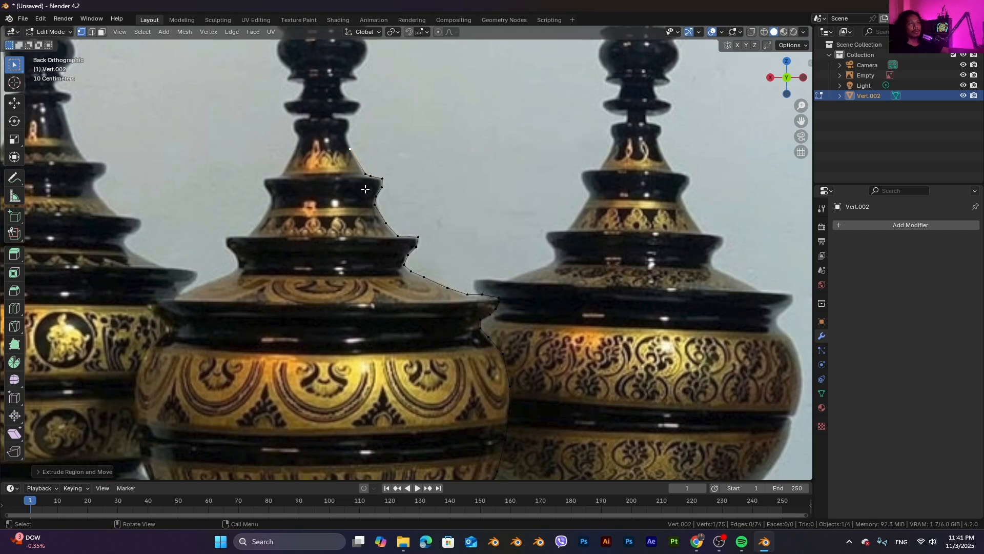
key(e)
click(362, 172)
Extrude vertices around the black collar and inward across its top to the finial's thin neck
key(e)
click(363, 165)
key(e)
click(365, 165)
key(e)
click(359, 156)
key(e)
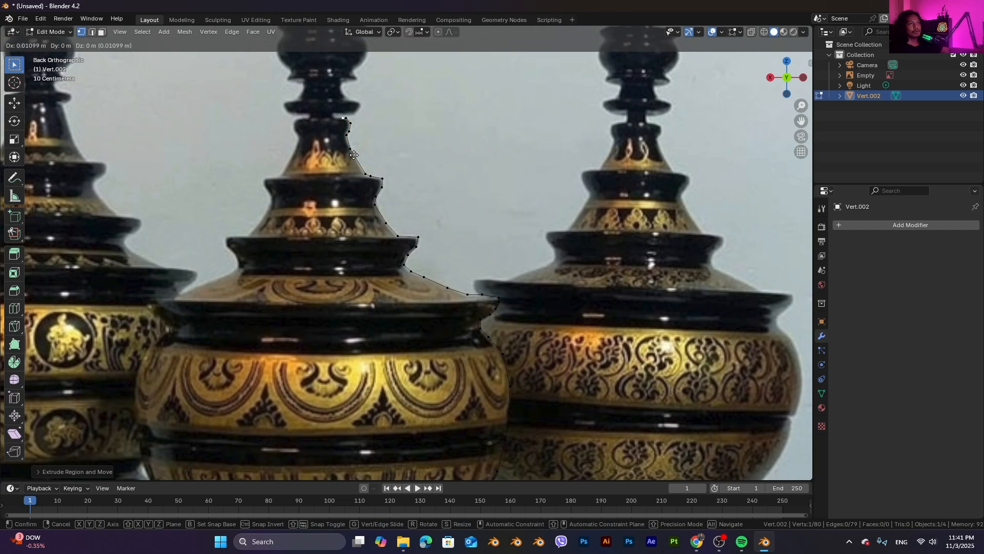
click(347, 154)
Extrude vertices up the thin neck, out under the finial's lowest disc and around its outer edge
key(e)
click(347, 149)
key(e)
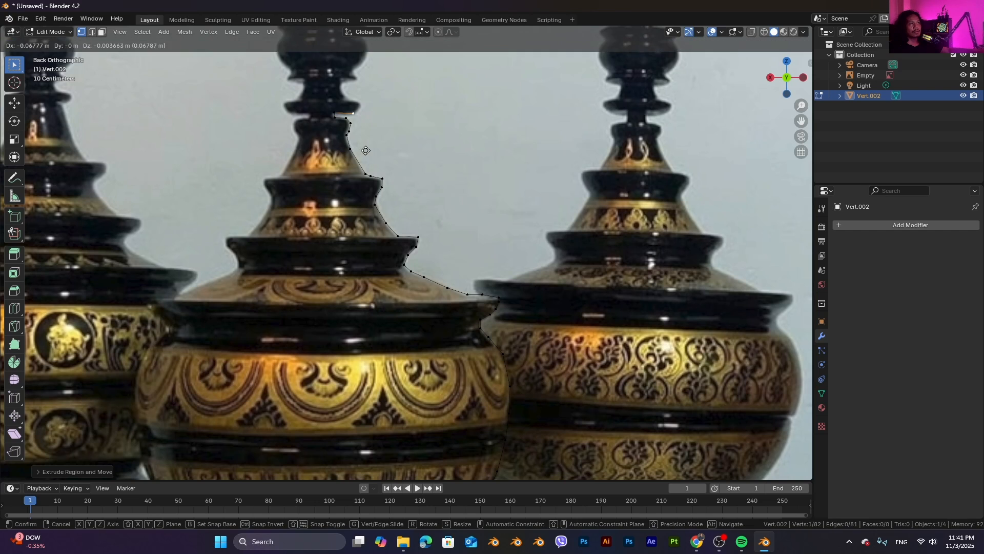
click(368, 149)
key(e)
click(373, 144)
key(e)
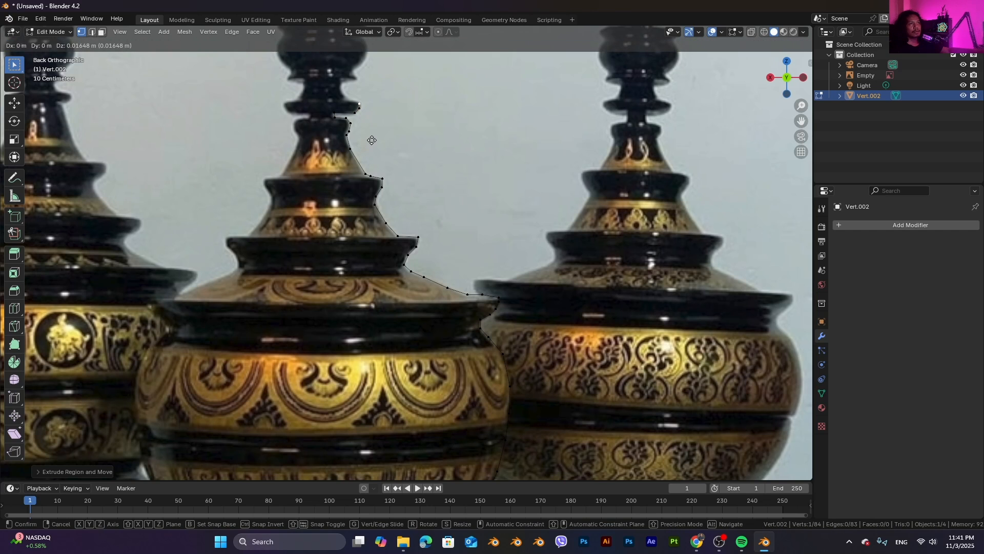
click(372, 138)
Extrude vertices inward over the lowest disc's upper side and into the neck above it
key(e)
click(367, 136)
key(e)
click(356, 132)
key(e)
click(350, 124)
Extrude vertices up the neck and outward along the underside of the small disc below the finial's bulb
key(e)
click(350, 116)
key(e)
click(357, 114)
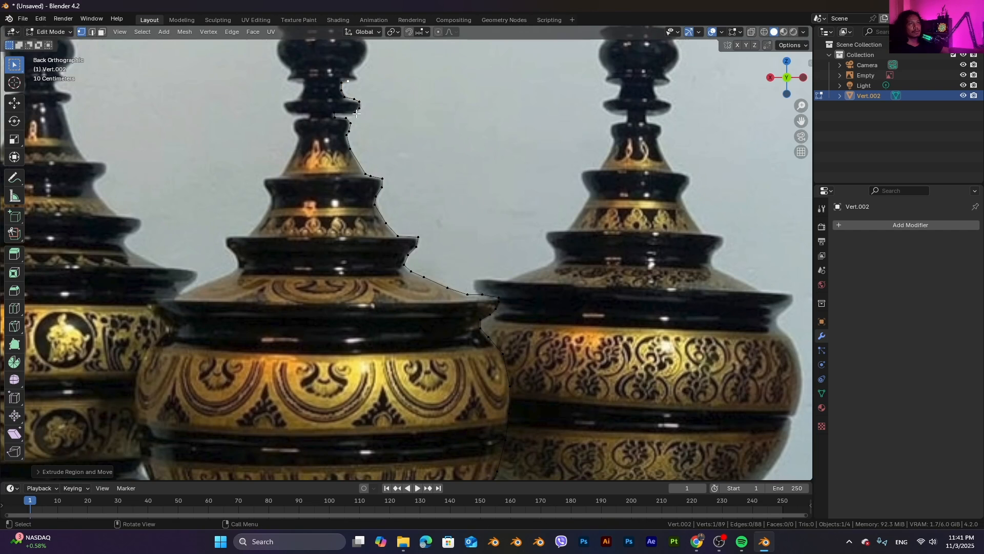
key(e)
click(365, 113)
Extrude vertices around the small disc's edge and up the lower half of the finial's bulb
shift+middle_drag(378, 111, 385, 171)
key(e)
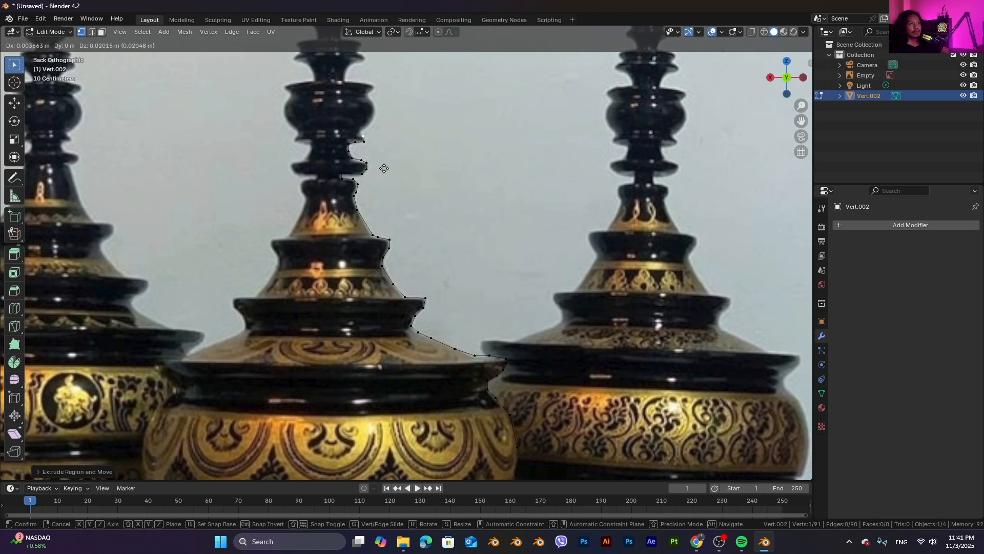
key(e)
key(e)
click(392, 149)
key(e)
click(394, 128)
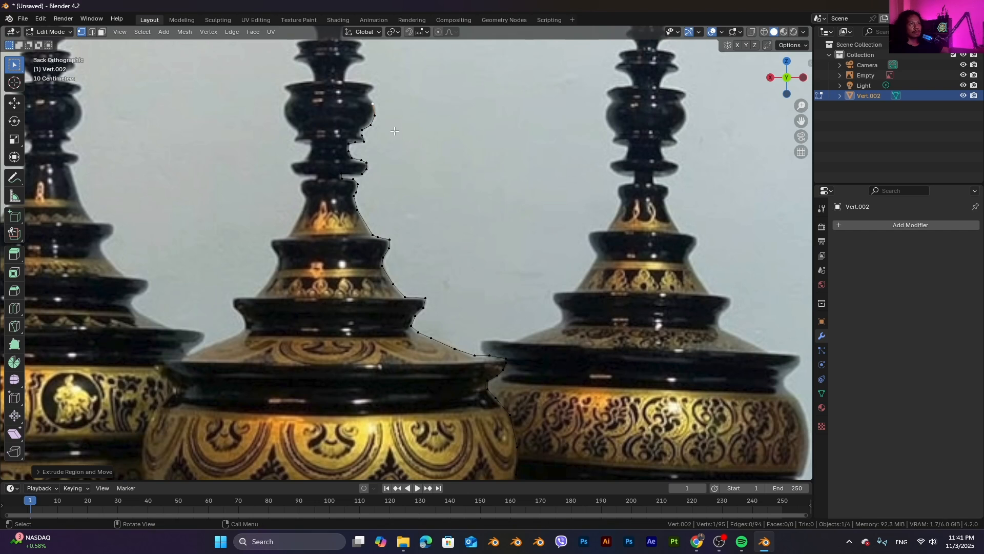
Extrude vertices up the upper half of the finial's bulb to the groove beneath its rim
key(e)
click(391, 123)
key(e)
click(390, 120)
key(e)
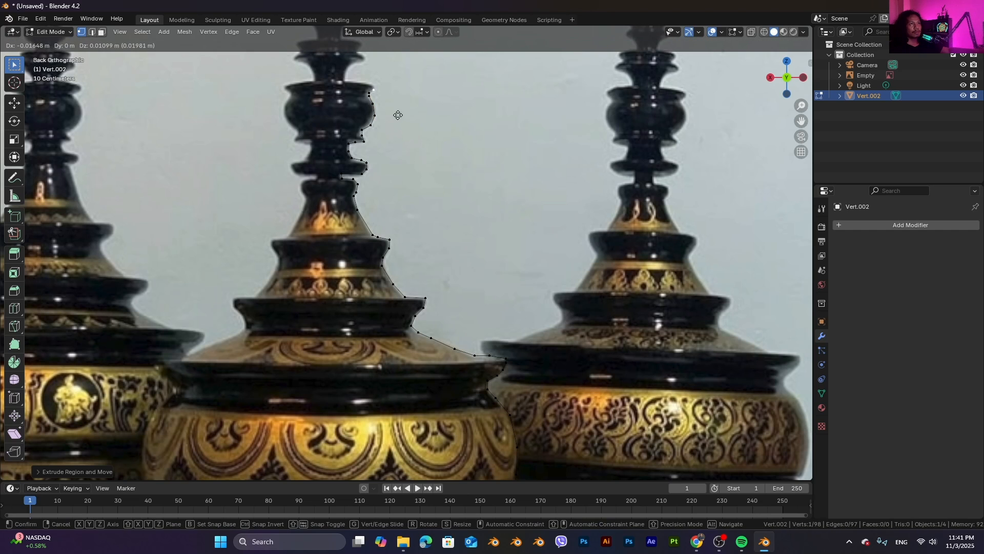
click(396, 112)
Extrude vertices around the bulb's top rim and inward across it to the neck above
key(e)
click(391, 106)
key(e)
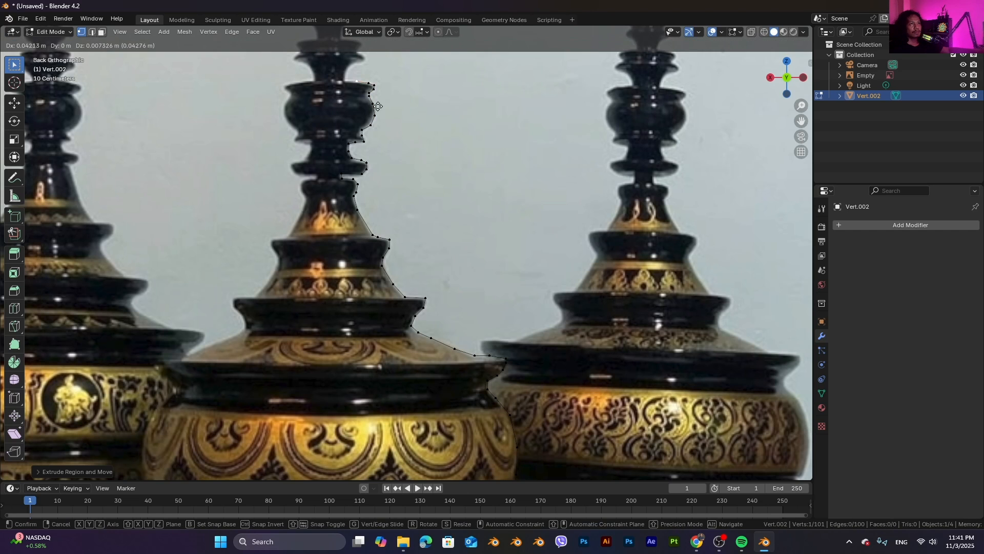
click(373, 106)
key(e)
click(367, 105)
Extrude vertices up the neck above the bulb and outward along the underside of the next disc
shift+middle_drag(367, 105, 401, 217)
key(e)
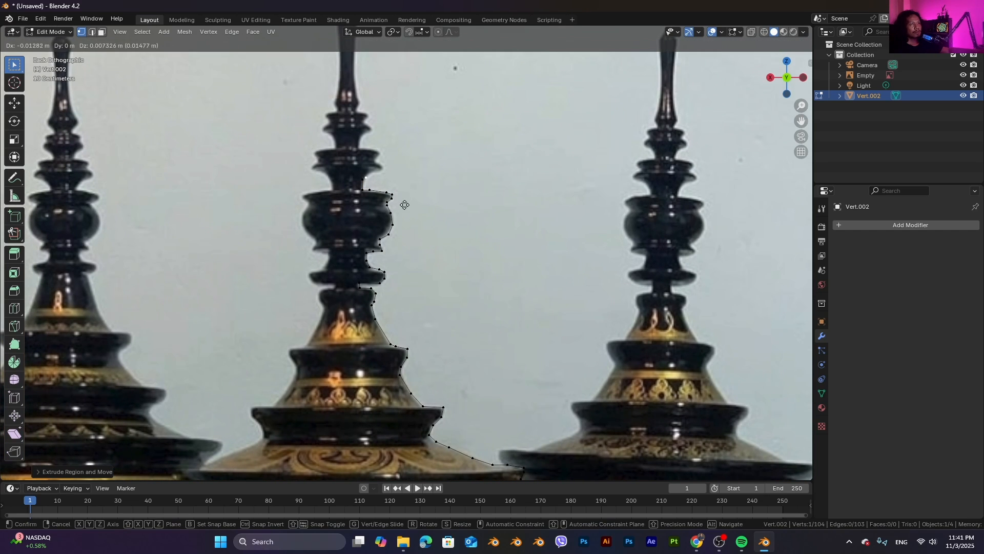
click(408, 201)
key(e)
click(419, 200)
key(e)
click(426, 193)
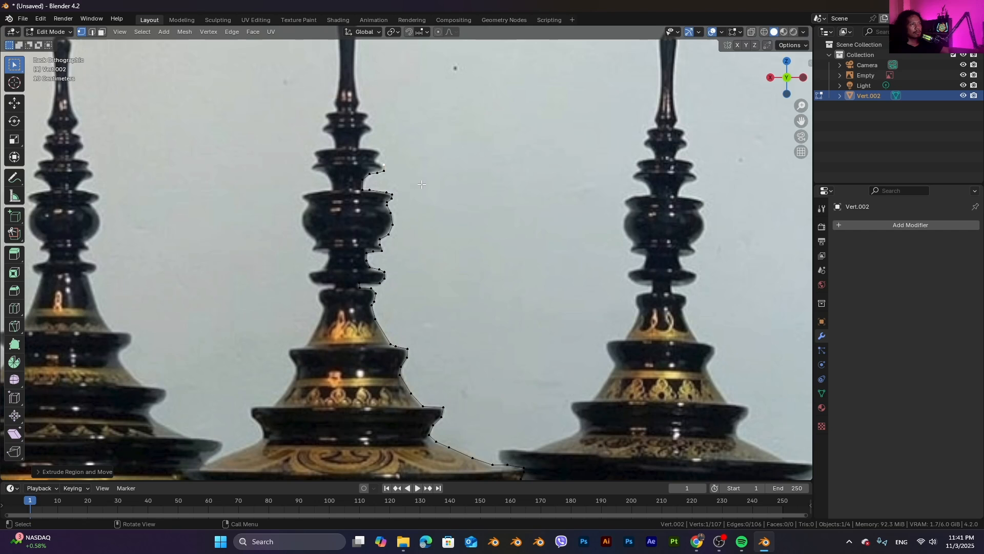
Extrude vertices around the disc's lower edge above the bulb and into the groove beneath its upper rim
key(e)
click(416, 180)
key(e)
click(409, 179)
key(e)
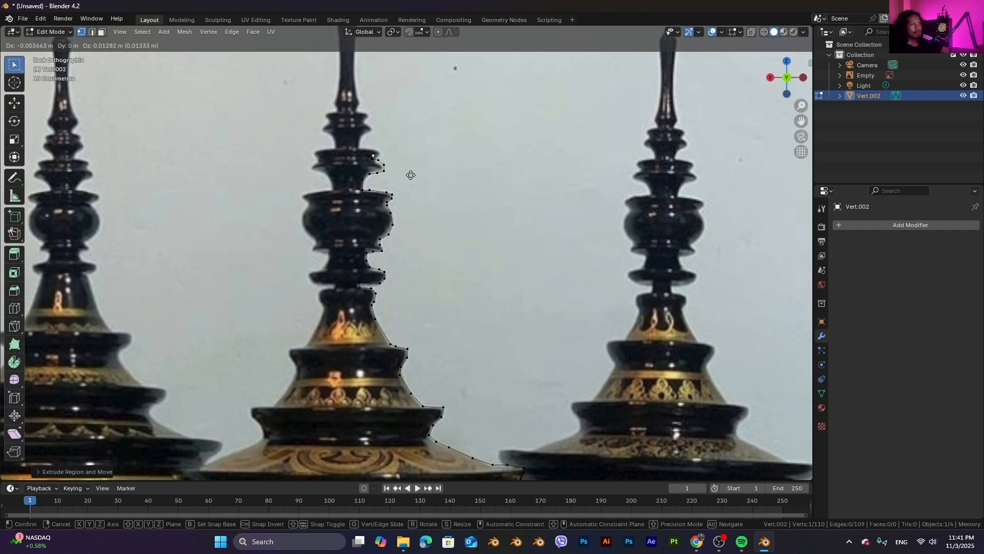
click(416, 177)
Extrude vertices around the disc's upper rim and inward across its top to the neck above
key(e)
click(419, 173)
key(e)
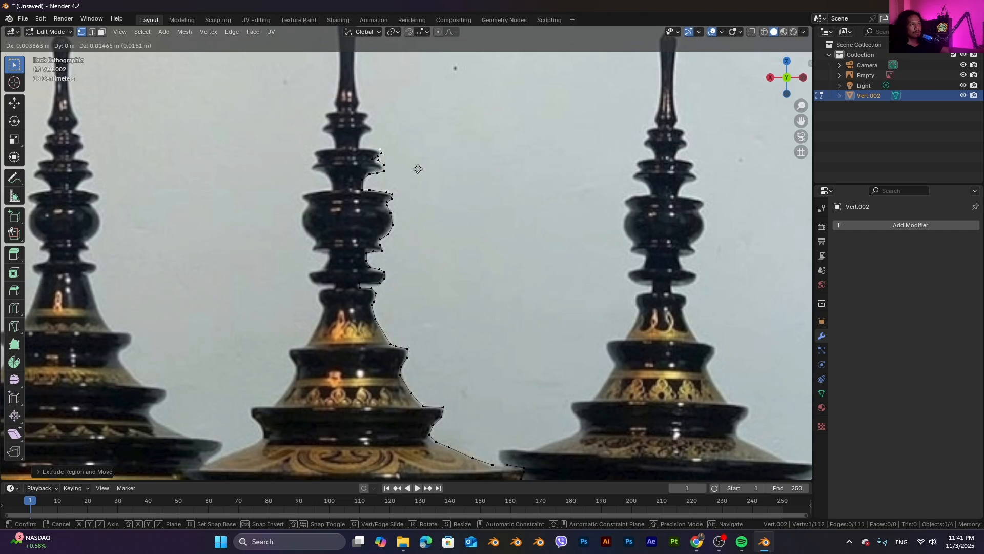
click(417, 169)
key(e)
click(408, 166)
key(e)
click(395, 167)
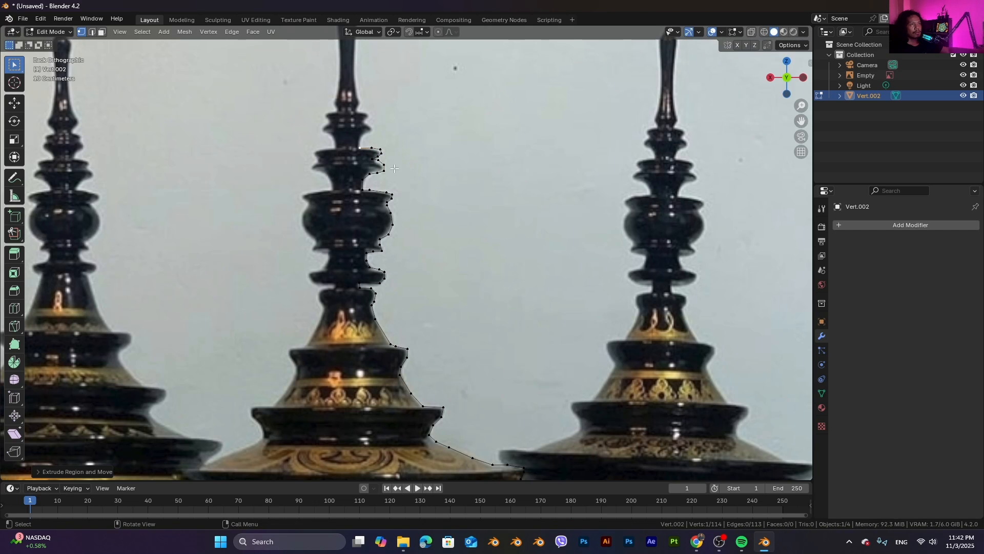
Extrude vertices up the neck and outward around the lower edge of the smallest disc below the spire
key(e)
click(395, 159)
key(e)
click(401, 147)
key(e)
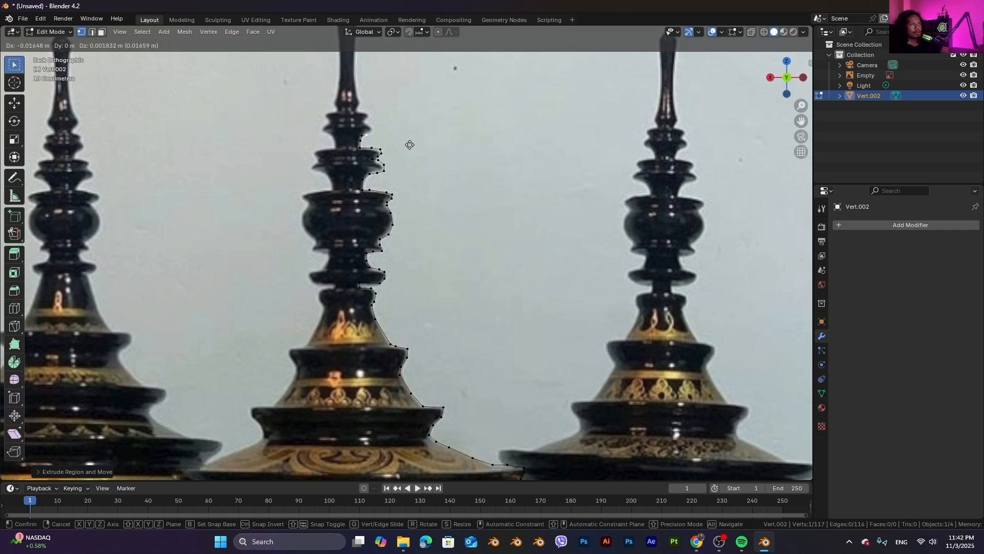
click(411, 144)
key(e)
click(417, 139)
Extrude vertices through the smallest disc's groove, around its upper rim, and inward across its top
key(e)
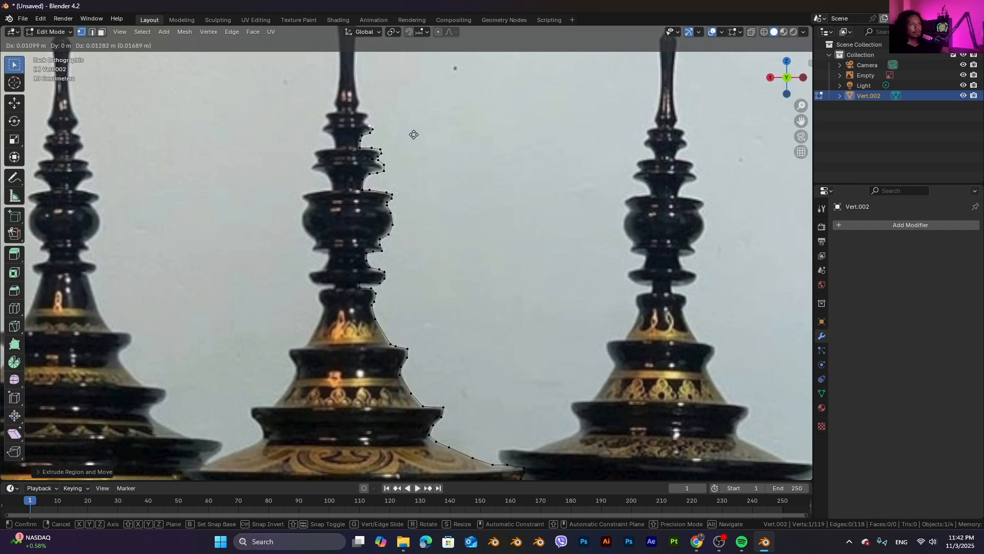
click(410, 136)
key(e)
click(408, 130)
key(e)
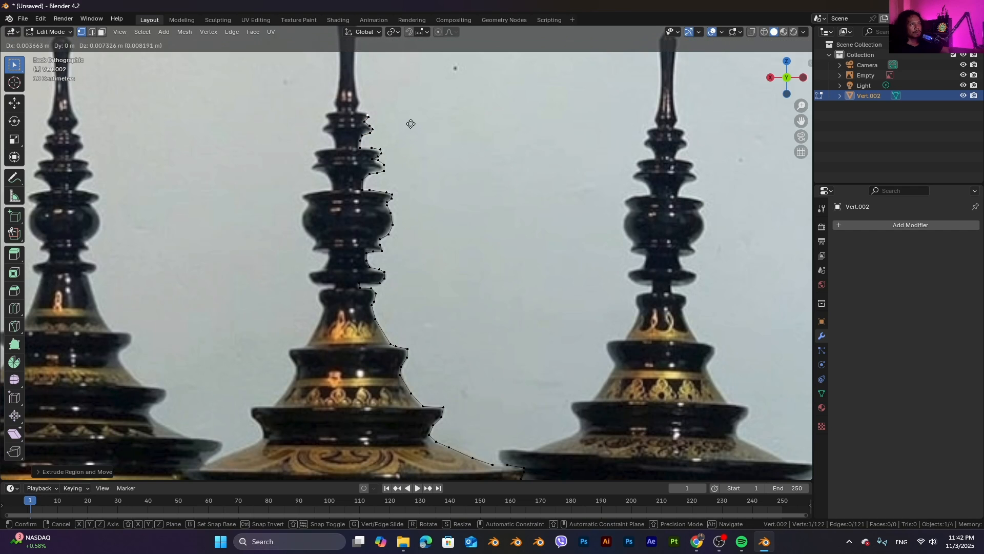
click(409, 120)
key(e)
click(402, 121)
Extrude vertices up from the smallest disc around the flared foot of the spire to its narrow shaft
key(e)
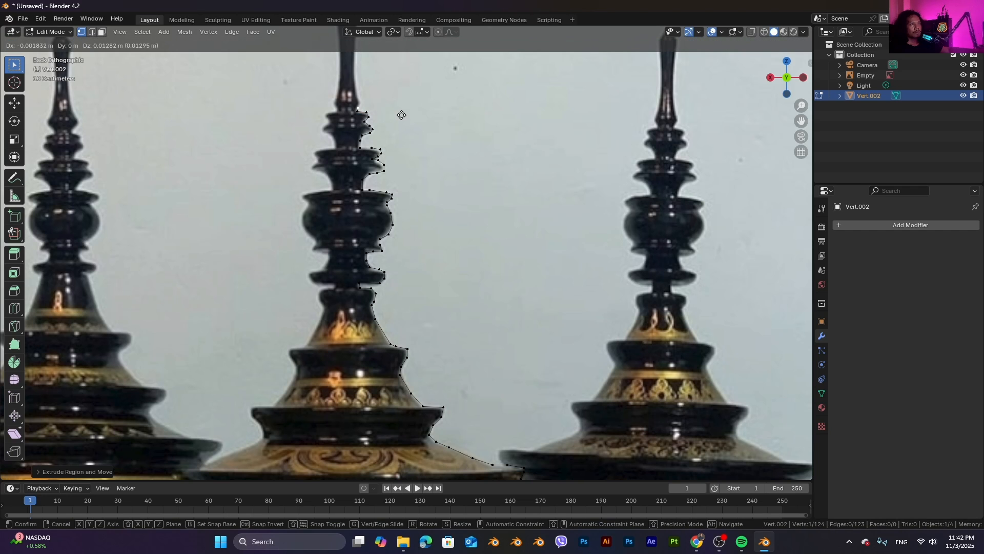
click(401, 113)
key(e)
click(405, 110)
shift+middle_drag(412, 126, 439, 238)
key(e)
click(431, 213)
Extrude vertices up the spire's shaft to the widest point below its pointed tip
key(e)
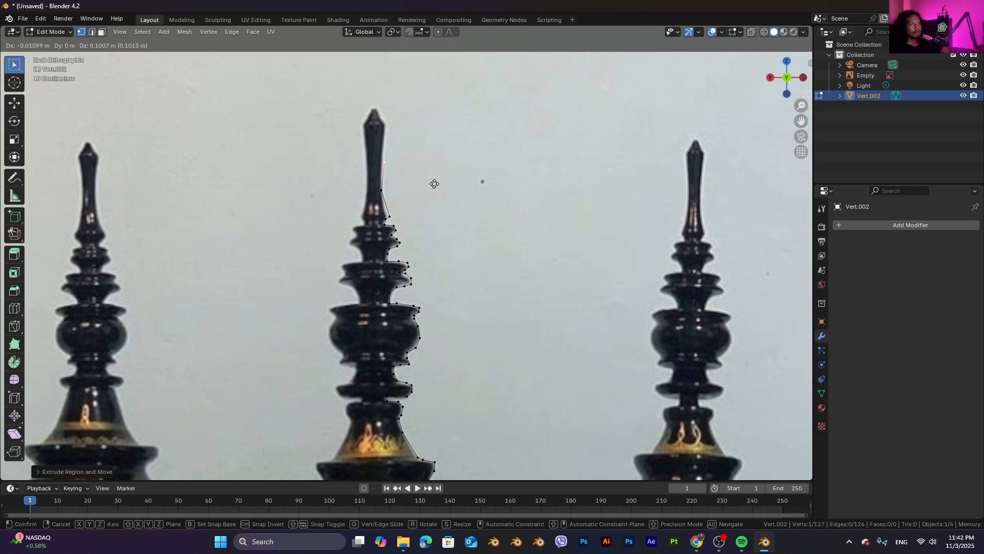
click(431, 180)
key(e)
click(433, 154)
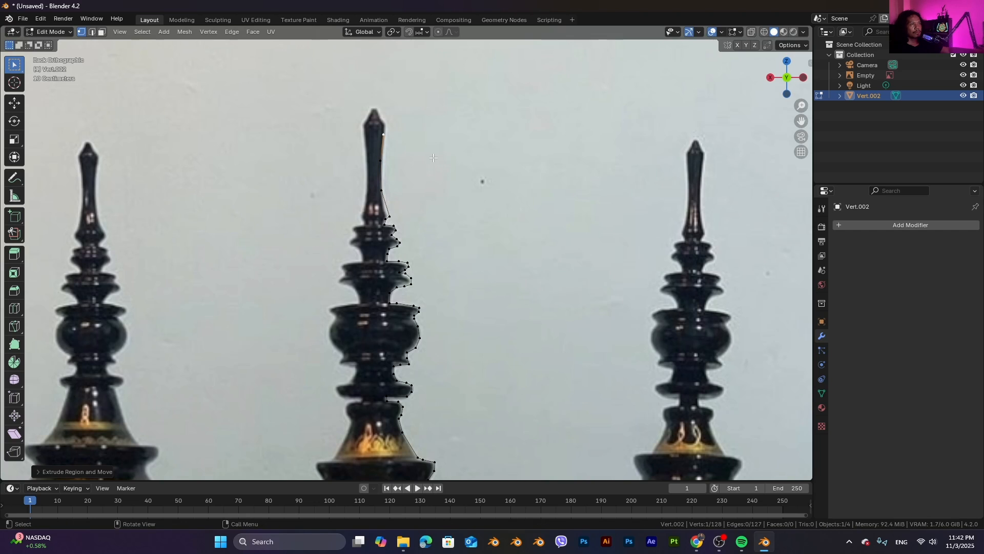
key(e)
click(434, 144)
Extrude vertices inward and up to the point of the spire to complete the profile
key(e)
click(431, 138)
key(e)
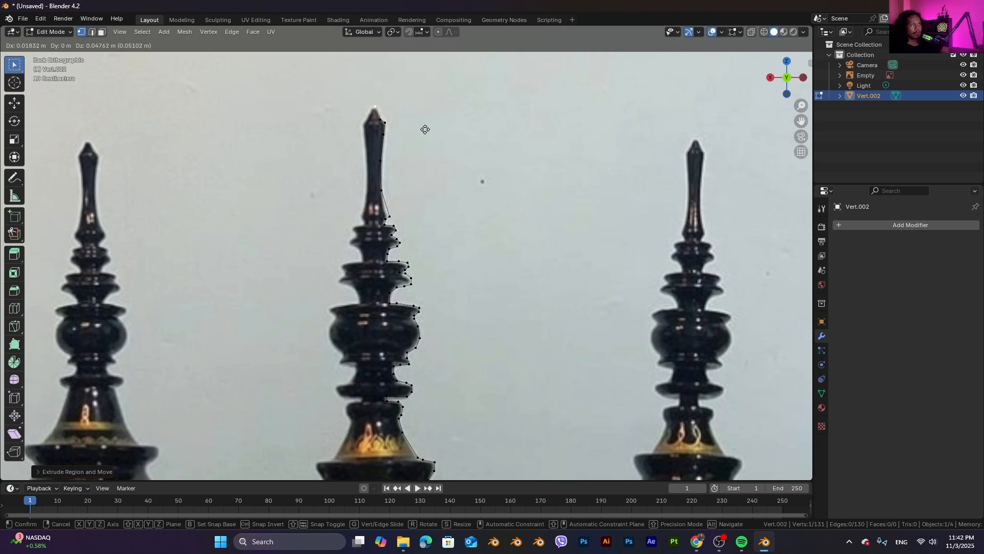
click(424, 128)
Hide the reference image empty and return the profile to Object Mode
scroll(555, 235, down, 5)
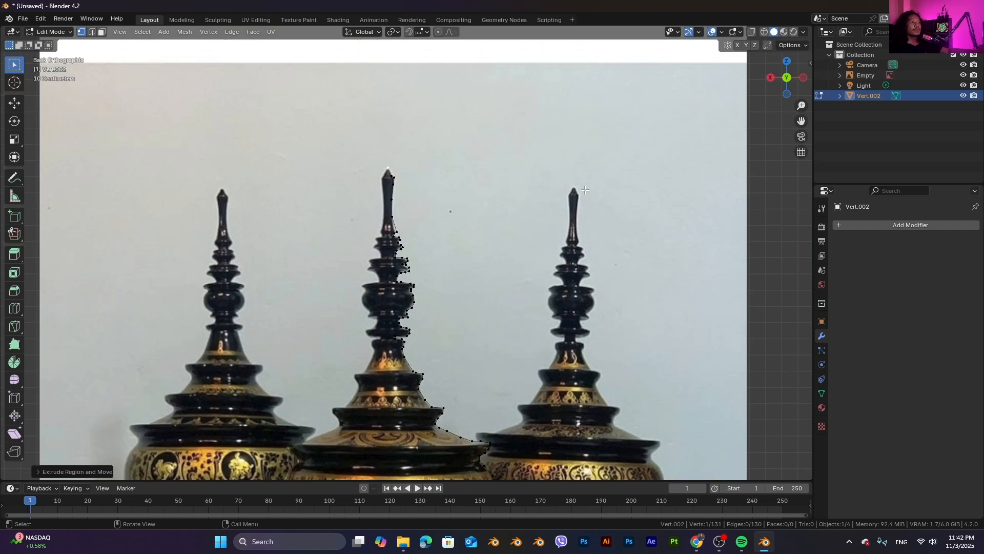
click(963, 76)
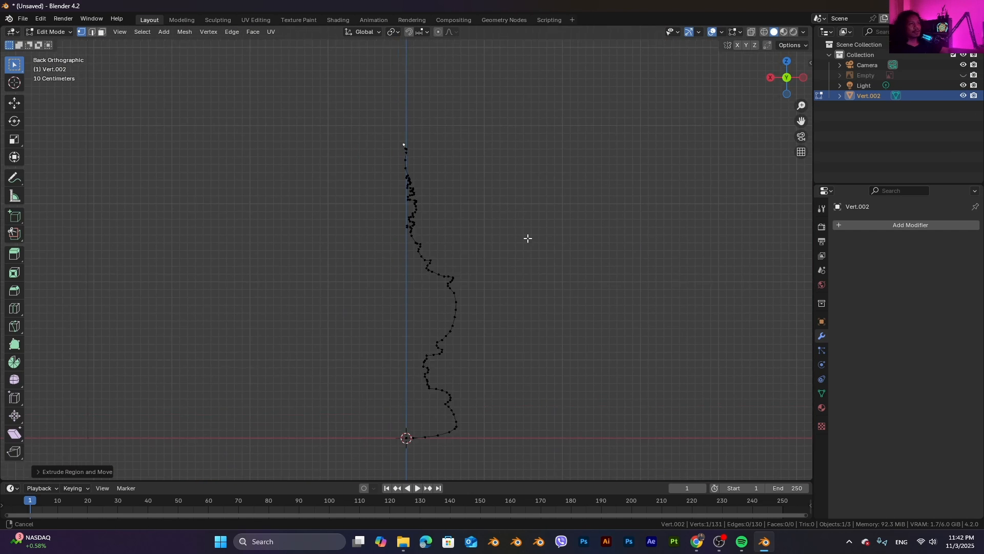
key(Tab)
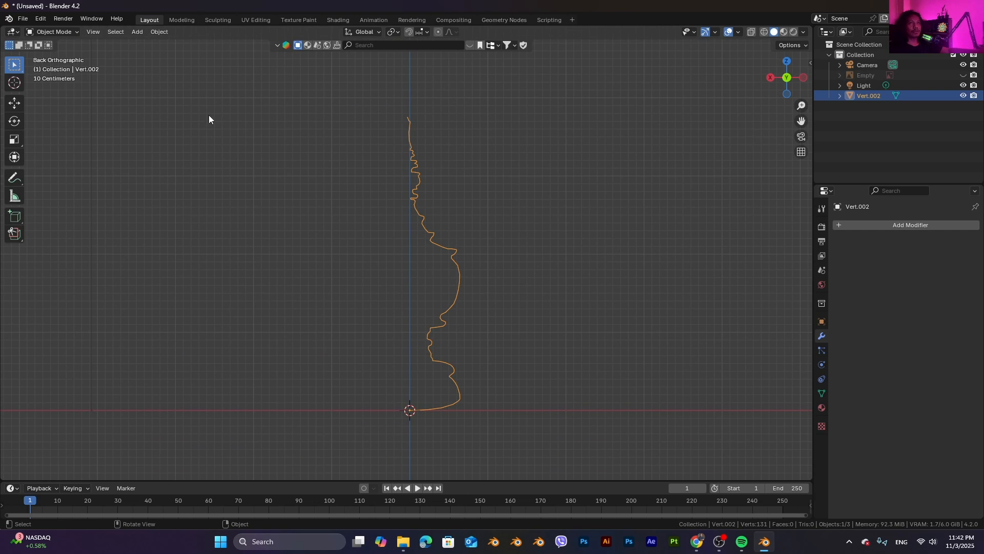
Add a Screw modifier to the vessel profile to revolve it into a solid form
click(906, 229)
mouse_move(905, 229)
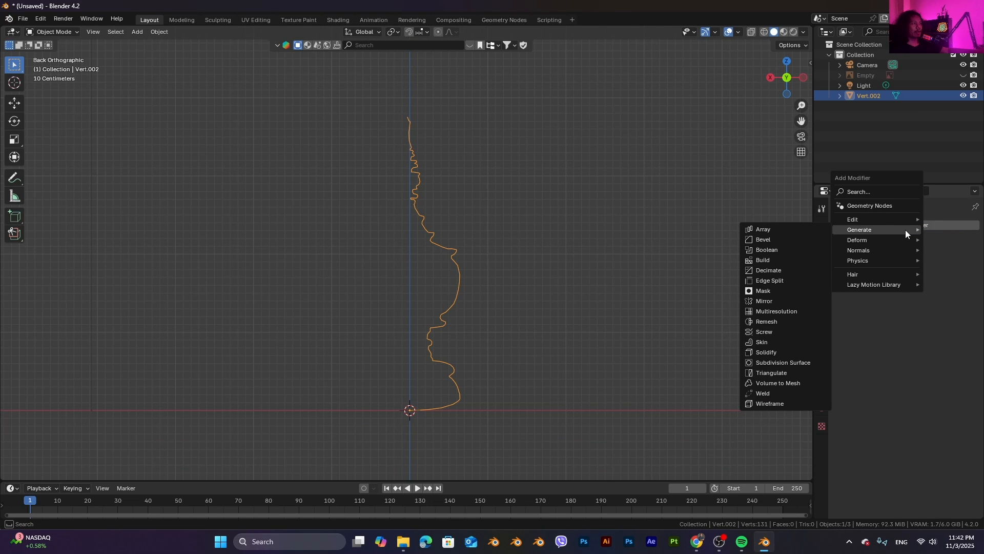
click(782, 332)
Examine the revolved vessel's overall shape, pedestal and base underside
scroll(506, 229, up, 2)
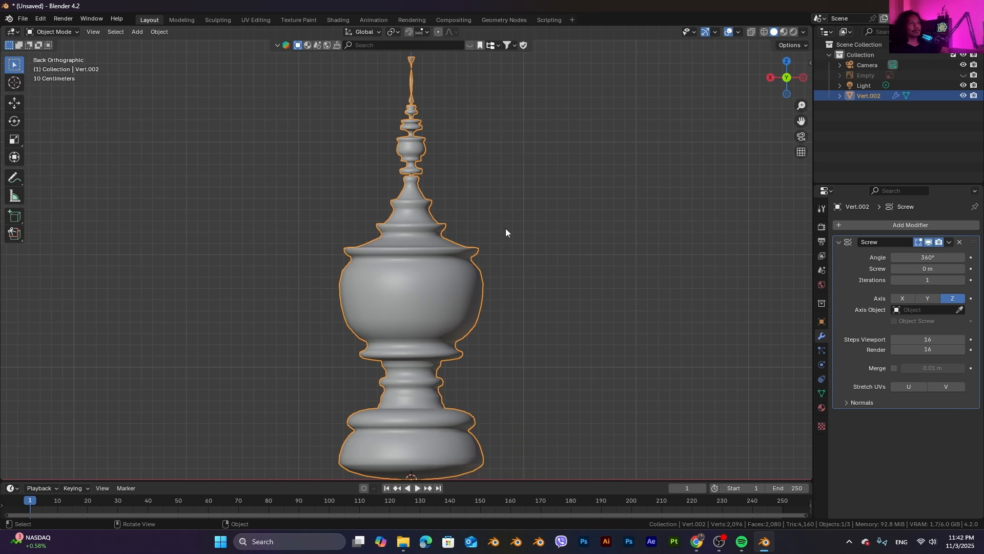
scroll(625, 189, down, 2)
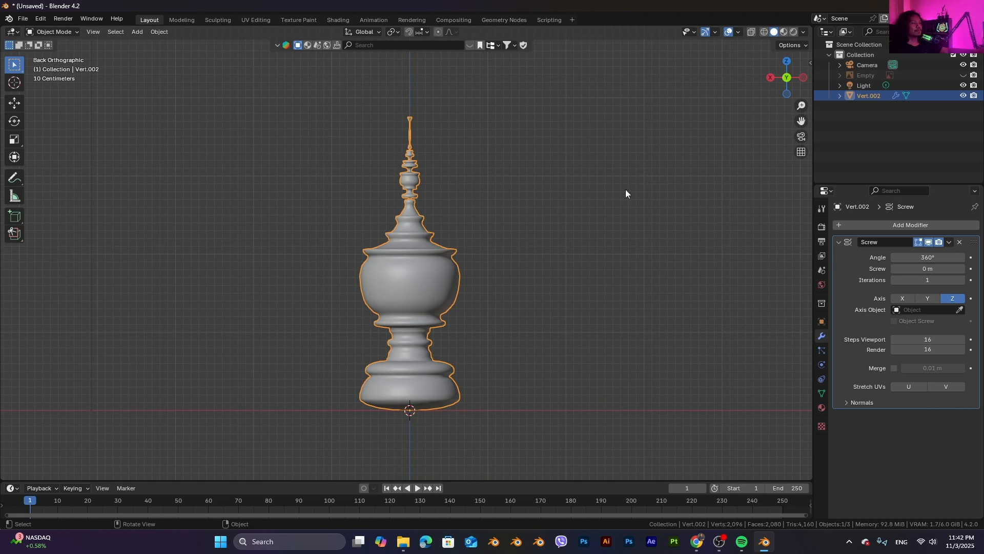
scroll(482, 198, up, 3)
shift+middle_drag(561, 287, 589, 145)
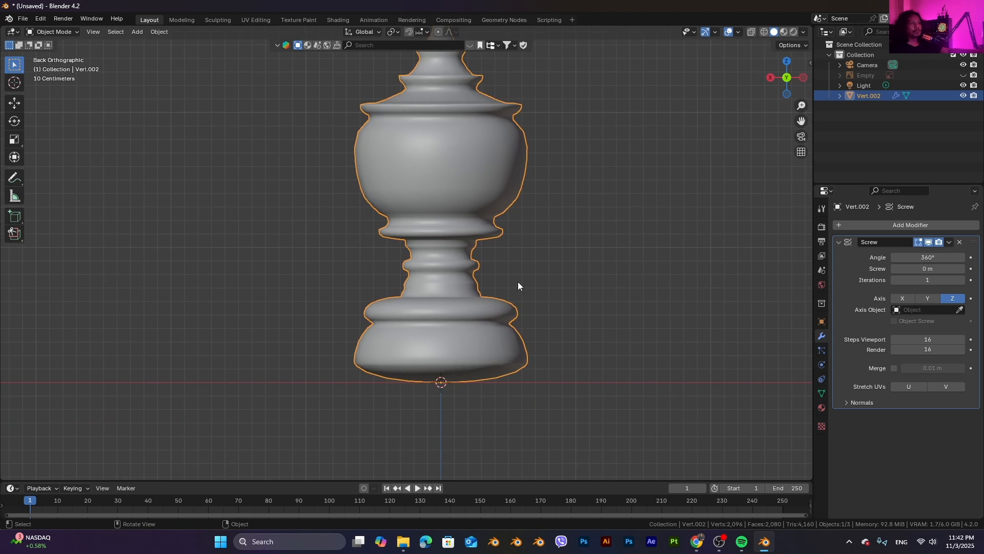
scroll(517, 282, up, 2)
shift+middle_drag(533, 338, 525, 231)
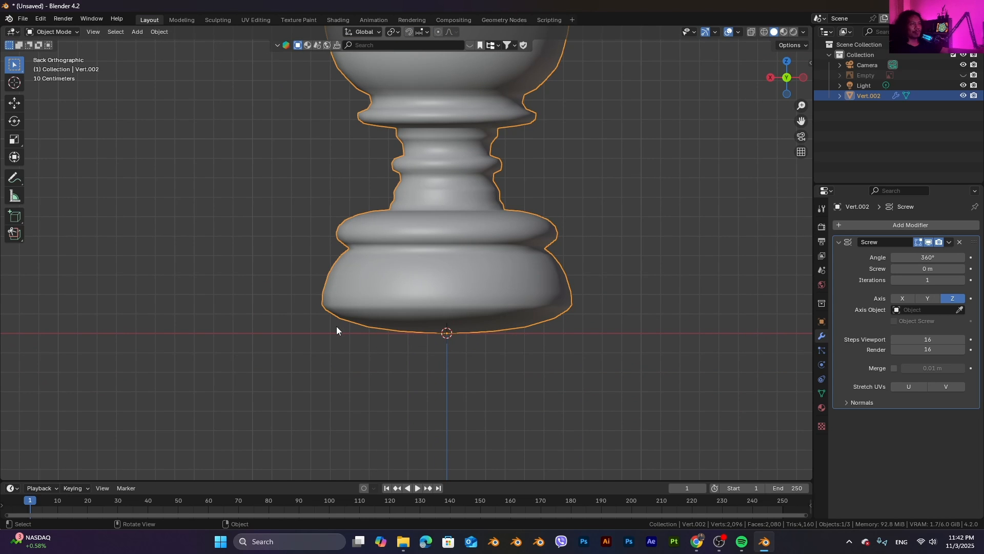
scroll(595, 288, down, 4)
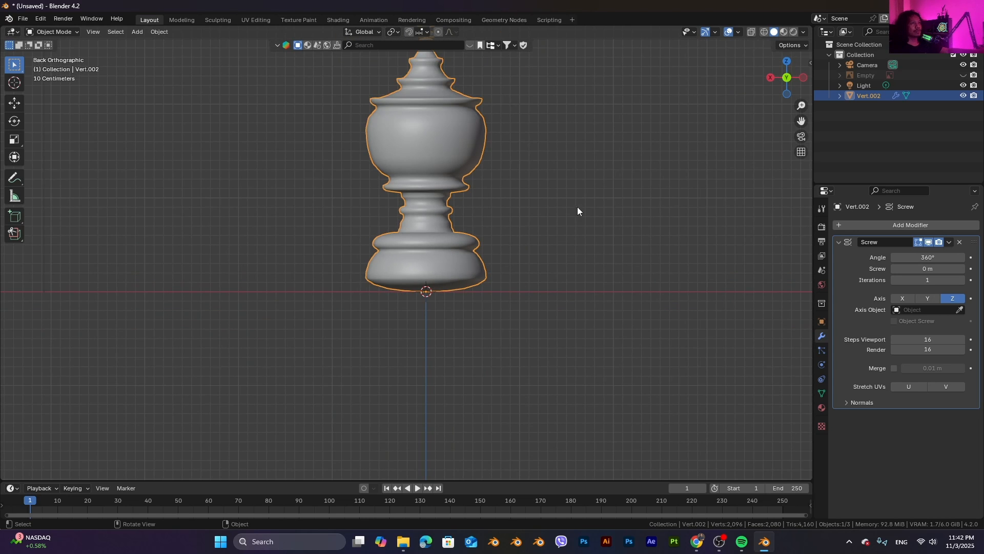
scroll(533, 323, down, 2)
Put the profile in Edit Mode at the spire and turn off the Screw modifier's viewport display
scroll(491, 251, up, 10)
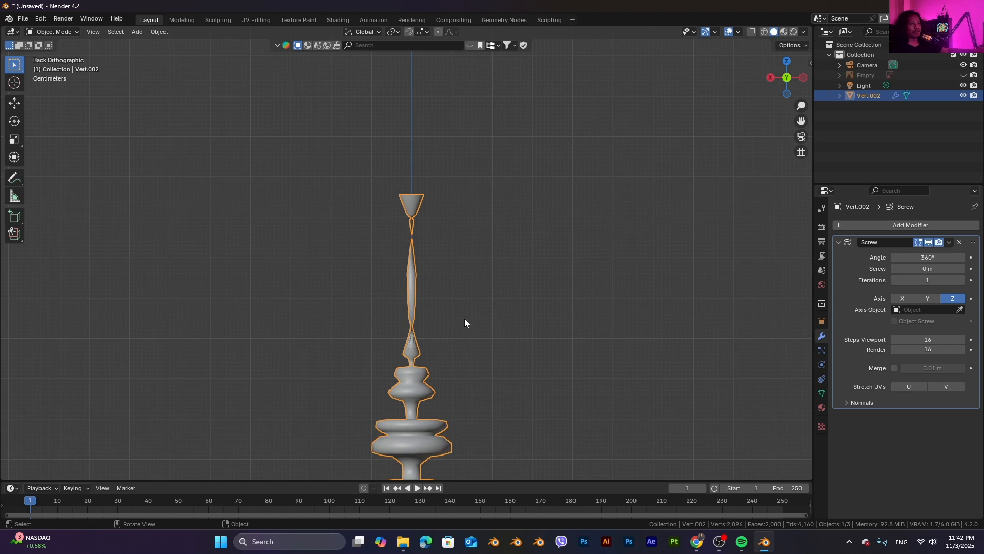
key(Tab)
scroll(444, 226, up, 3)
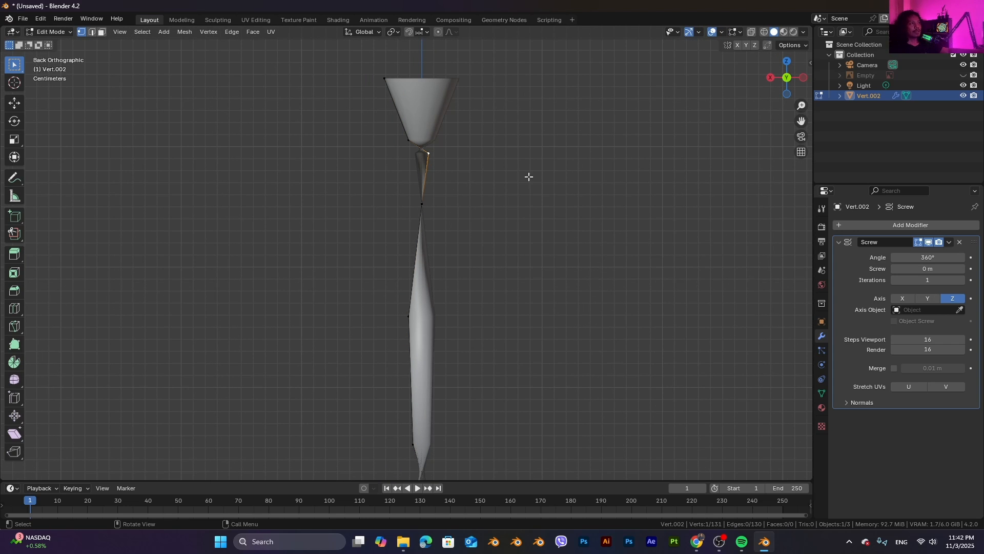
scroll(529, 176, down, 3)
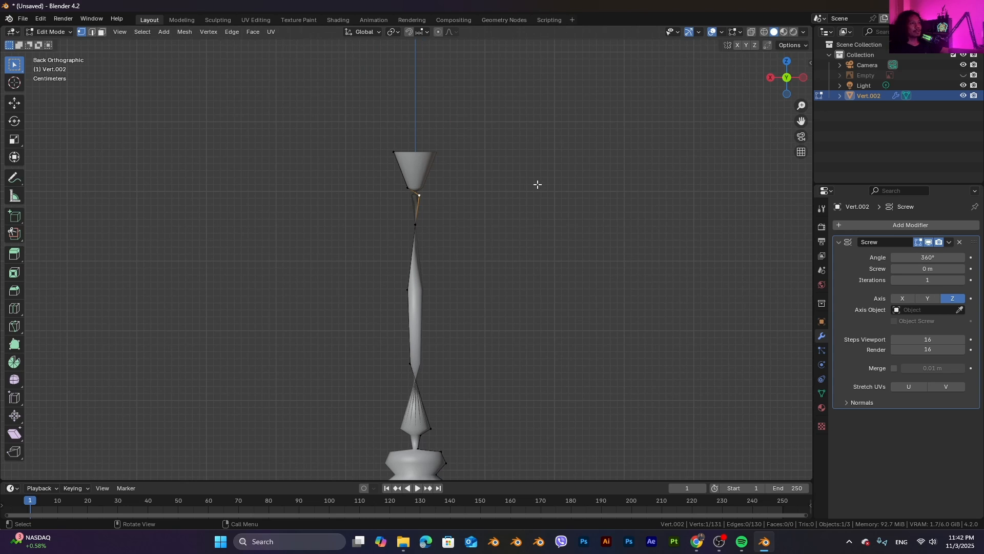
click(928, 241)
scroll(471, 191, down, 2)
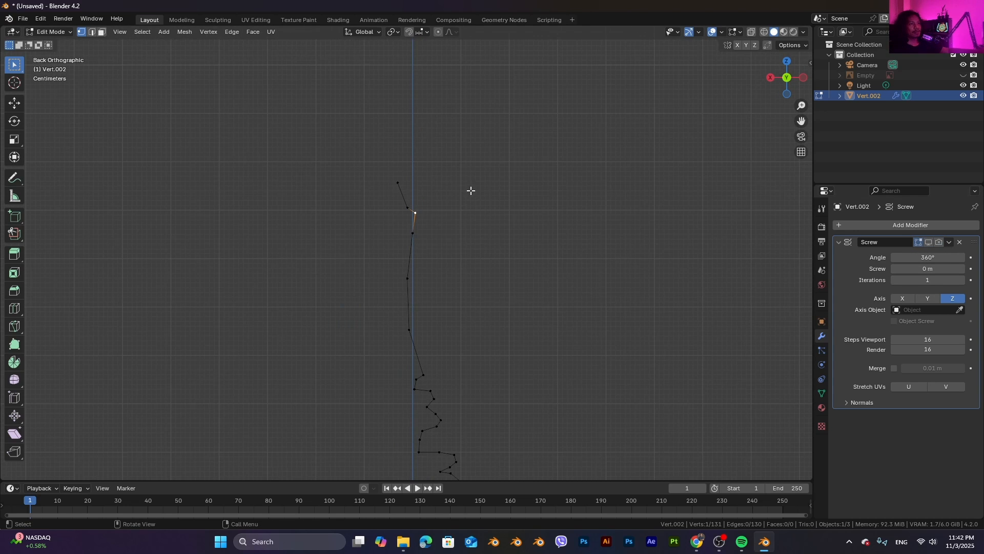
scroll(470, 195, up, 1)
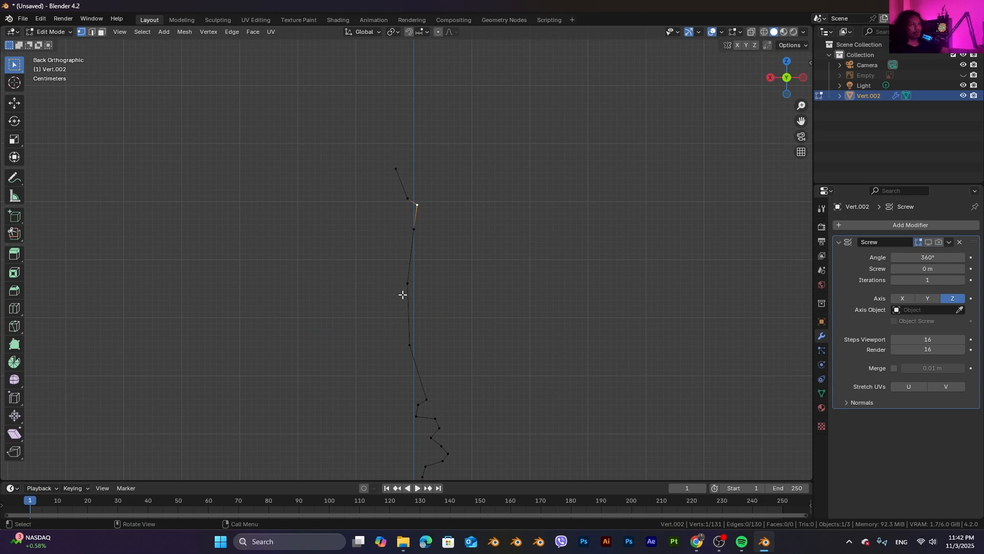
Move the spire shaft's vertices just across the Z axis onto the same side as the rest of the profile
mouse_move(385, 249)
shift+mouse_down()
mouse_move(402, 347)
mouse_move(418, 347)
shift+mouse_up()
key(g)
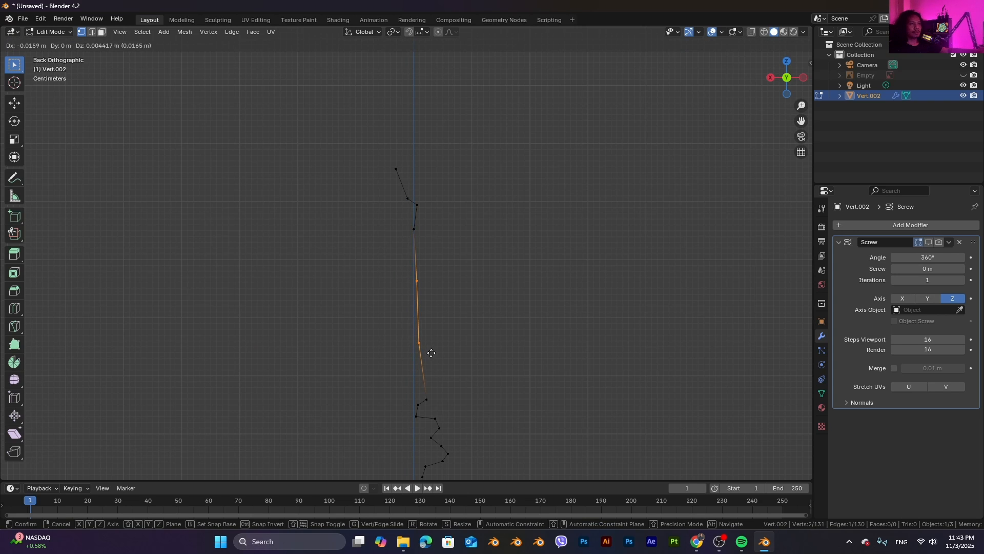
click(433, 354)
drag(403, 211, 424, 243)
key(g)
click(425, 242)
Move the spire tip's three vertices about 0.032 m sideways so the topmost one meets the Z axis
drag(386, 154, 433, 213)
key(g)
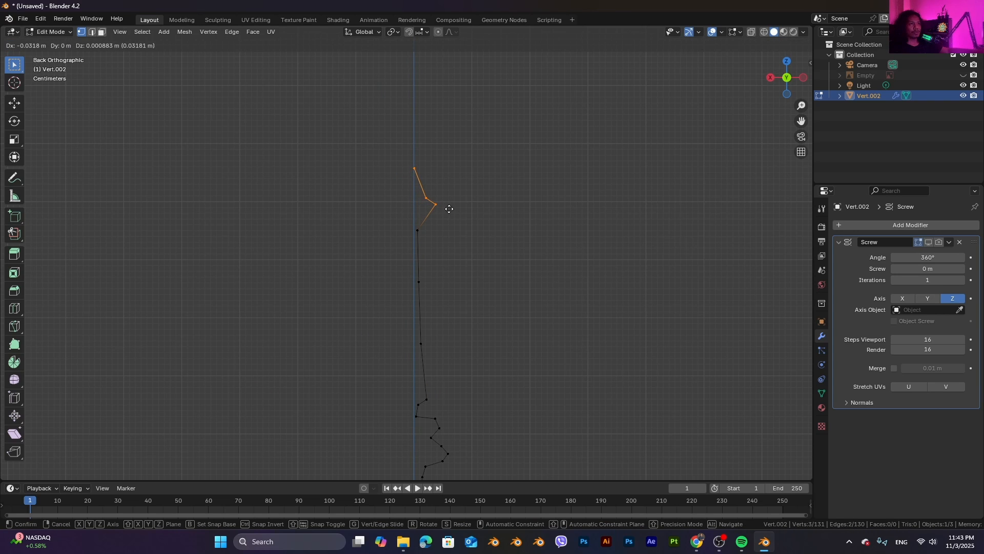
click(449, 208)
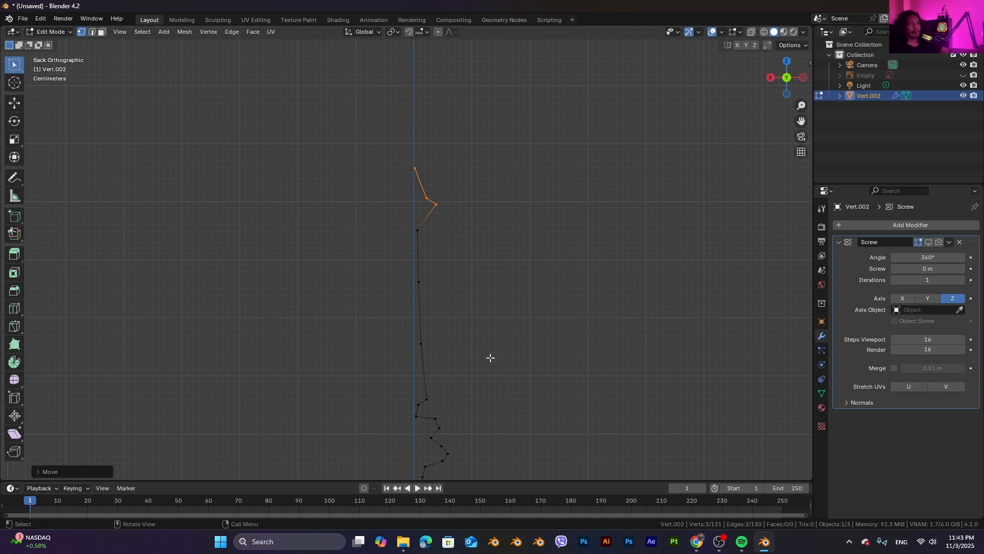
Turn the Screw modifier's viewport display back on and inspect the whole vessel in Object Mode
click(929, 242)
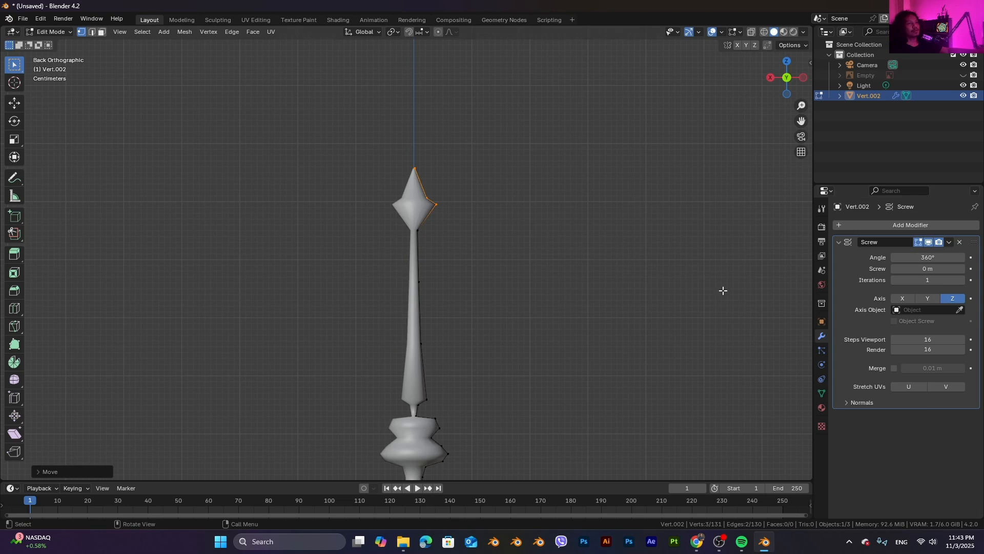
scroll(453, 283, down, 3)
key(Tab)
middle_drag(468, 335, 453, 297)
shift+middle_drag(407, 393, 460, 235)
scroll(459, 236, down, 3)
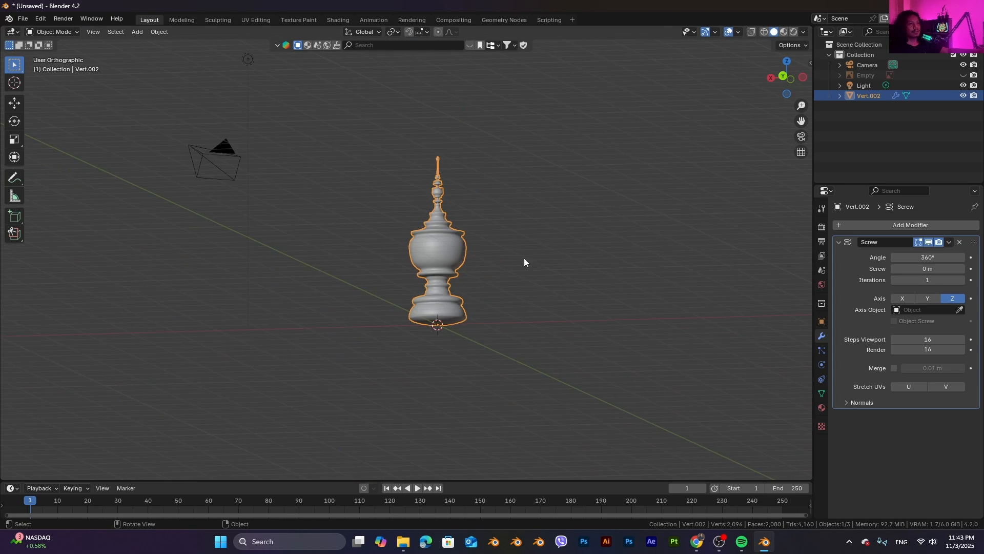
middle_drag(524, 258, 528, 300)
In back view, flatten the five bottom vertices of the base profile by scaling them to 0 along Z
click(782, 77)
scroll(491, 334, up, 3)
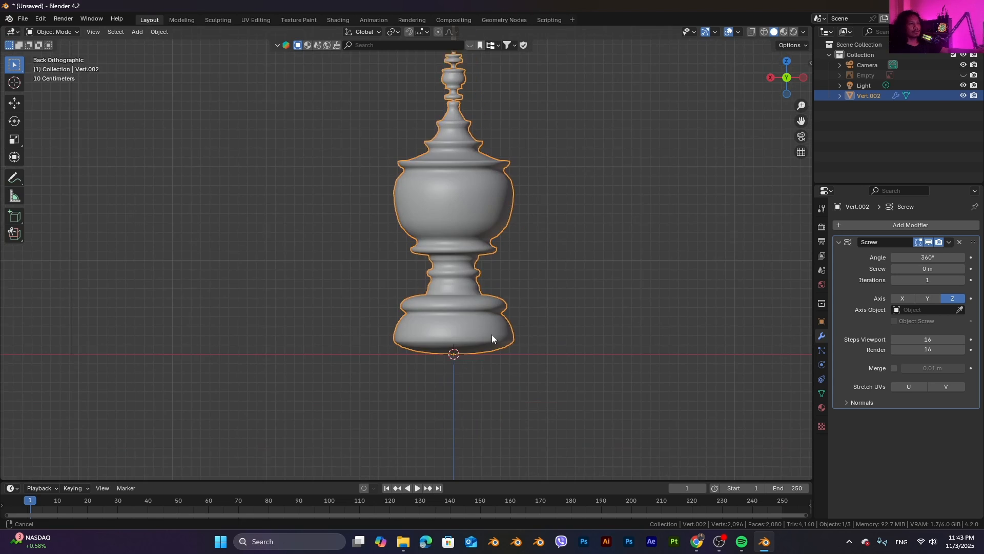
key(Tab)
scroll(622, 387, up, 4)
shift+middle_drag(623, 387, 596, 305)
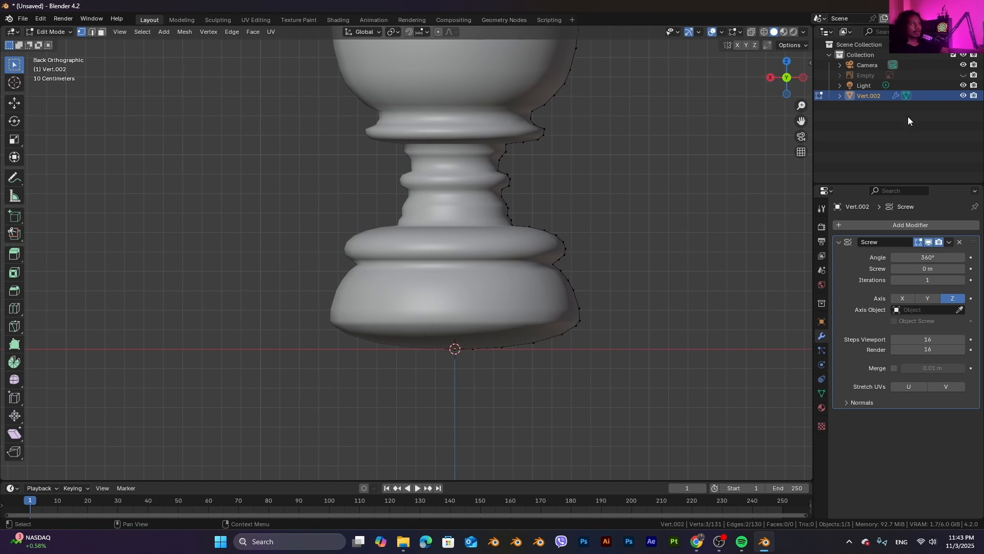
drag(434, 329, 605, 381)
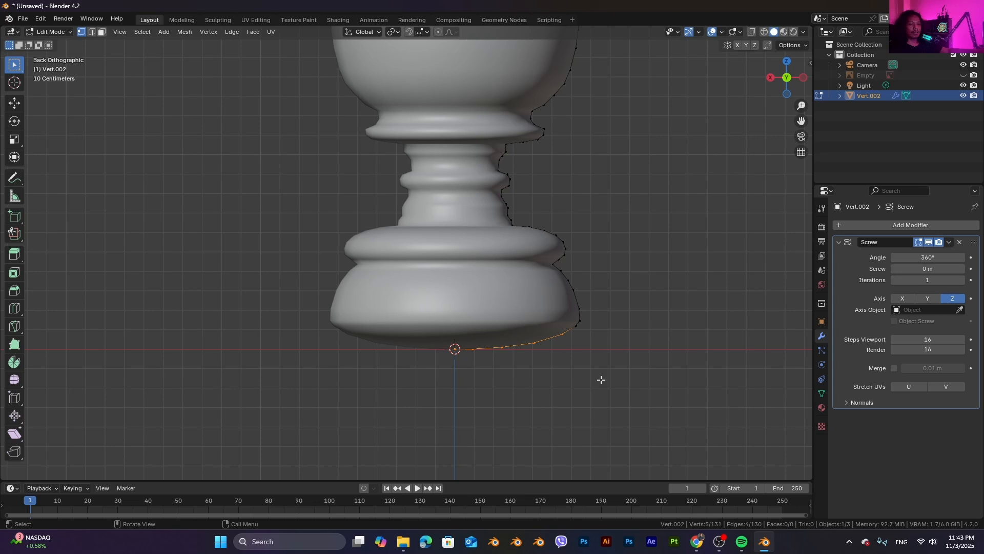
key(s)
key(z)
key(0)
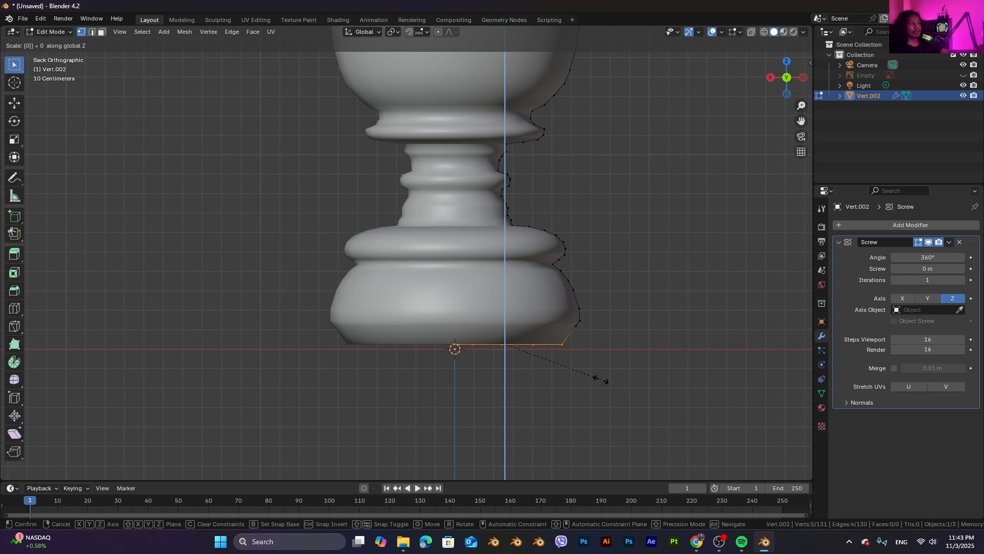
key(Return)
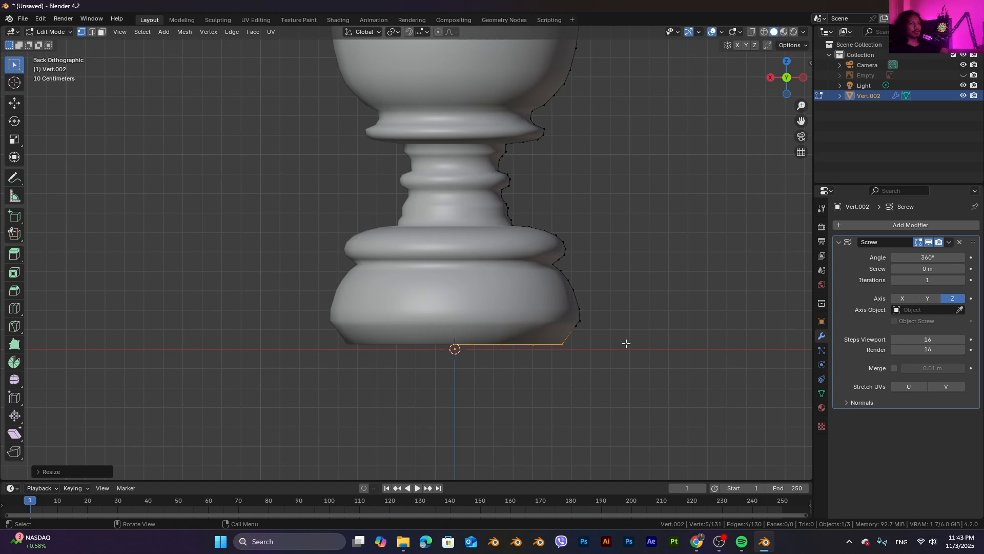
scroll(667, 184, down, 3)
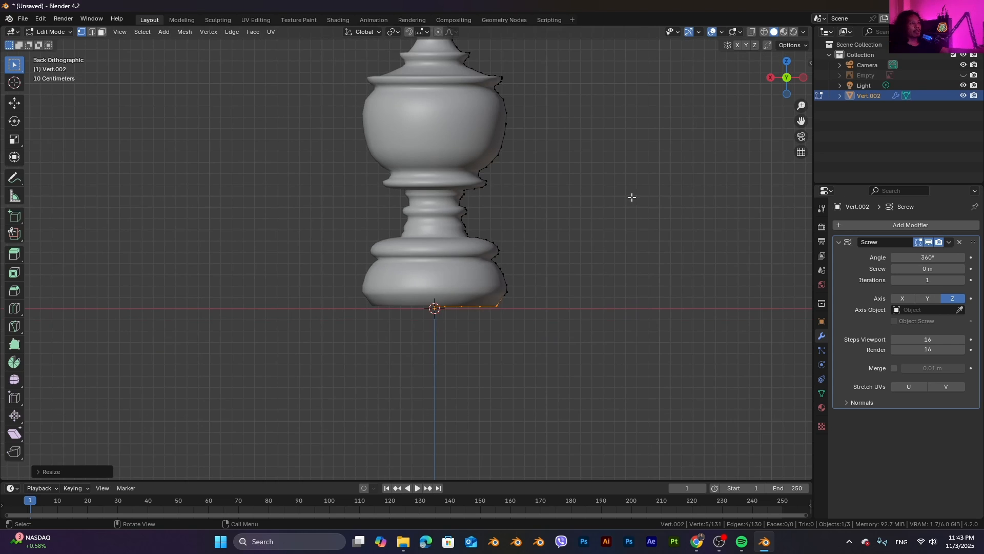
Return to Object Mode, deselect everything and apply the Screw modifier to the vessel
shift+middle_drag(631, 198, 602, 286)
scroll(584, 244, up, 5)
shift+middle_drag(655, 193, 641, 288)
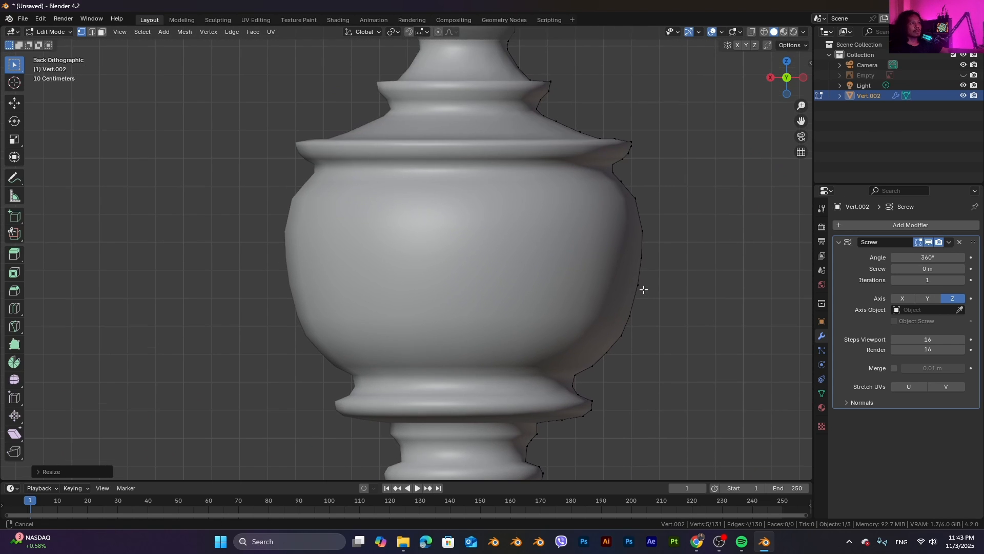
scroll(646, 260, down, 4)
scroll(646, 259, down, 2)
key(Tab)
key(alt+a)
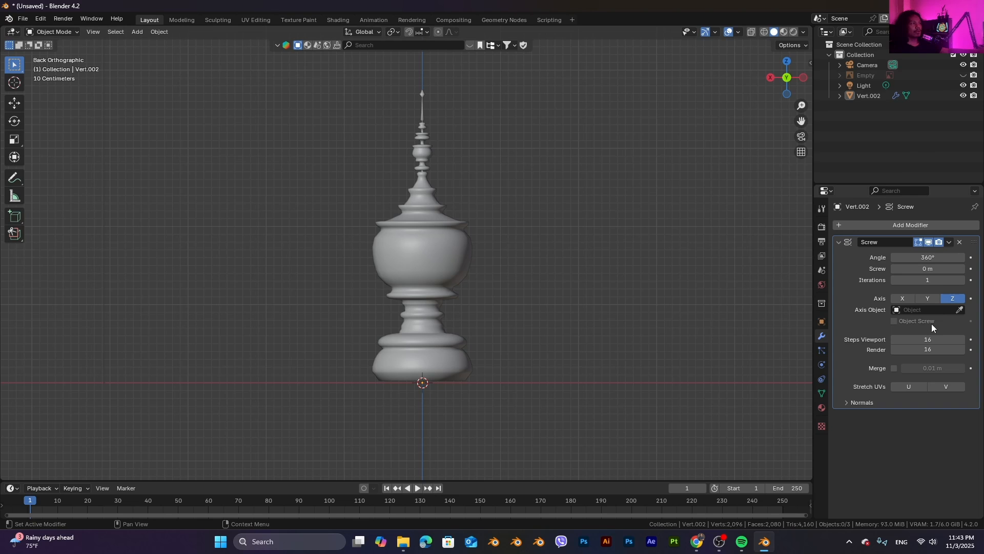
click(949, 242)
click(901, 254)
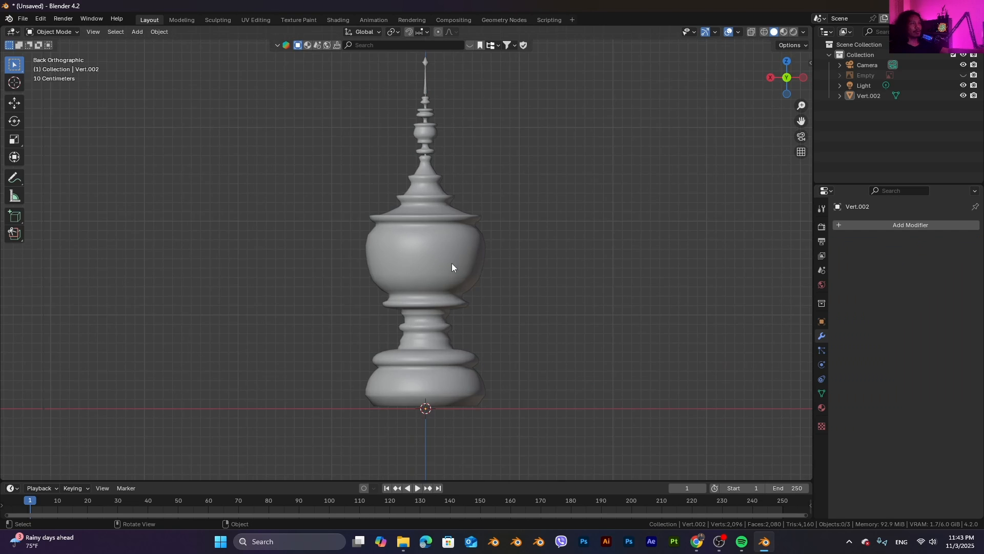
Add a Subdivision modifier at level 2 to the vessel and inspect the smoothed bowl and lid
middle_drag(451, 263, 491, 276)
scroll(589, 256, up, 5)
scroll(592, 257, down, 5)
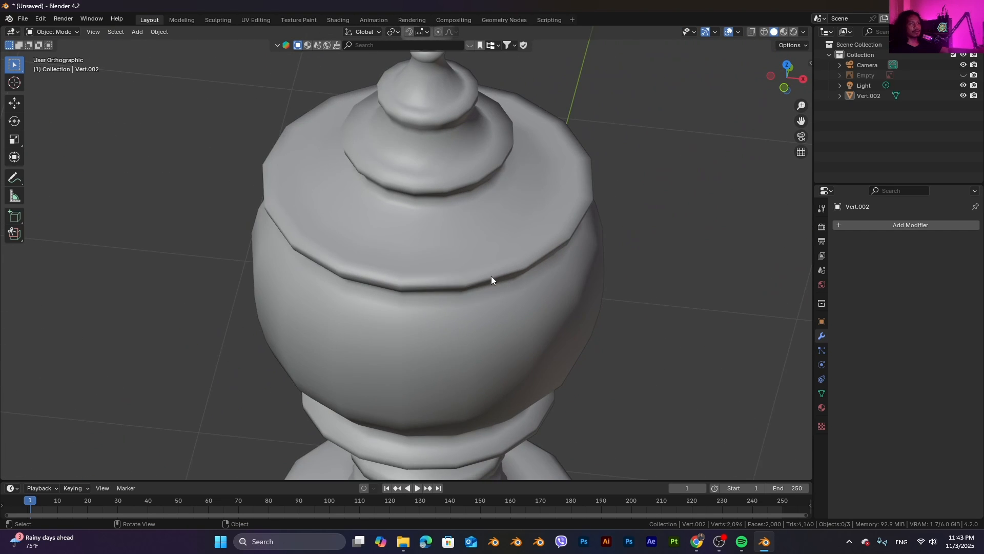
scroll(496, 280, down, 3)
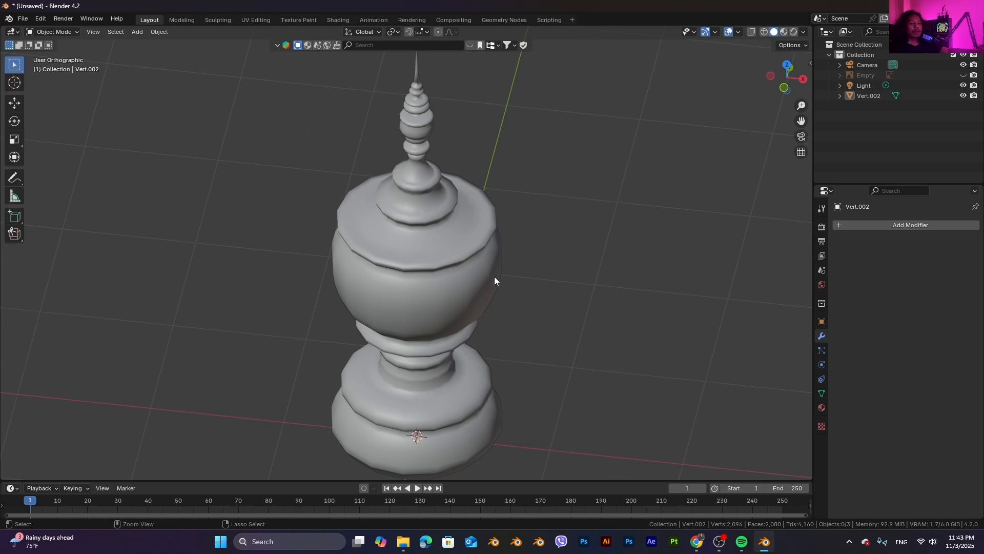
click(465, 241)
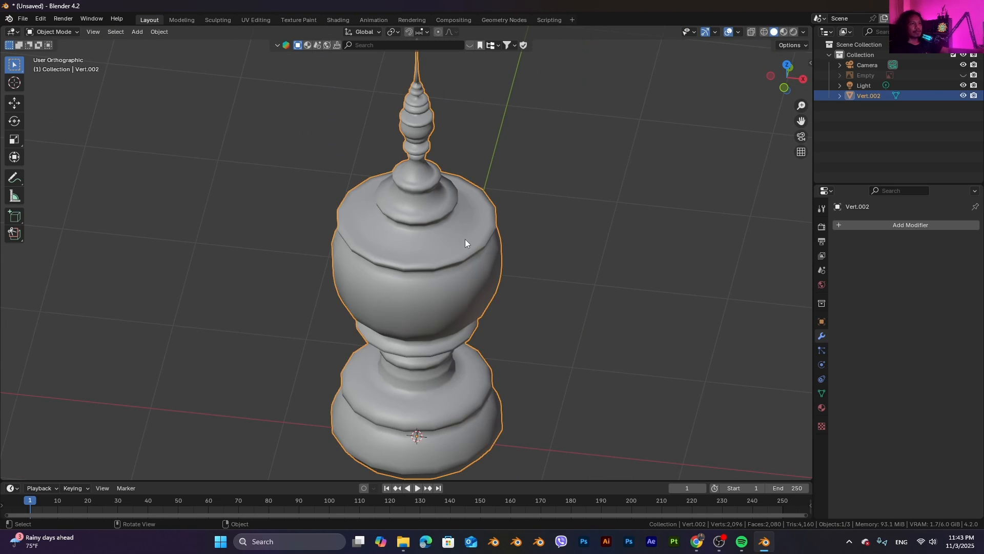
key(ctrl+2)
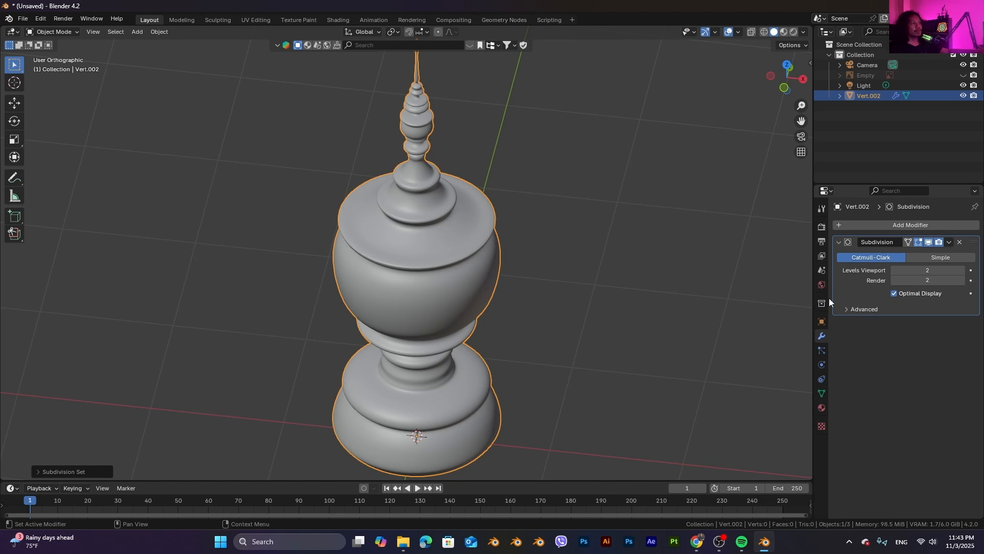
scroll(440, 331, up, 3)
middle_drag(474, 350, 271, 296)
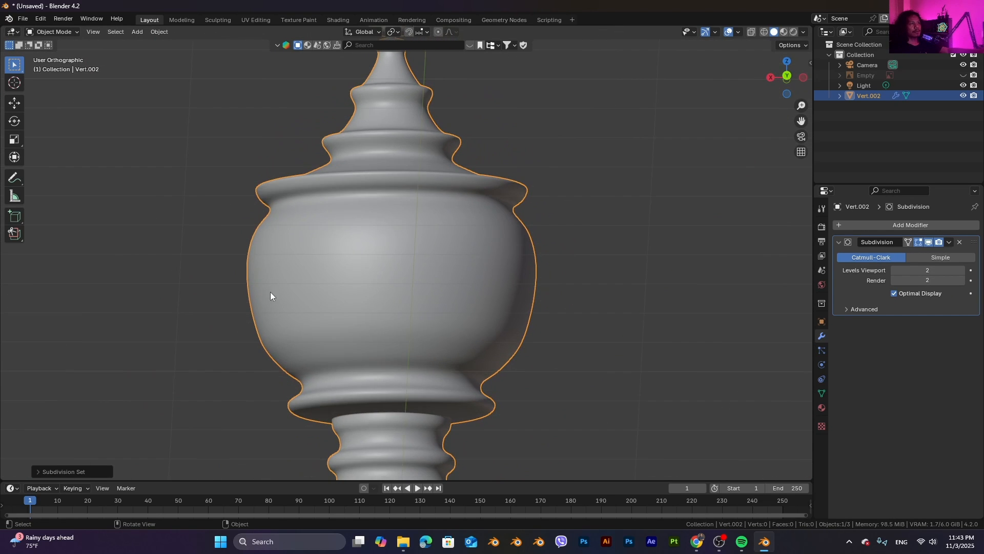
middle_drag(538, 263, 343, 299)
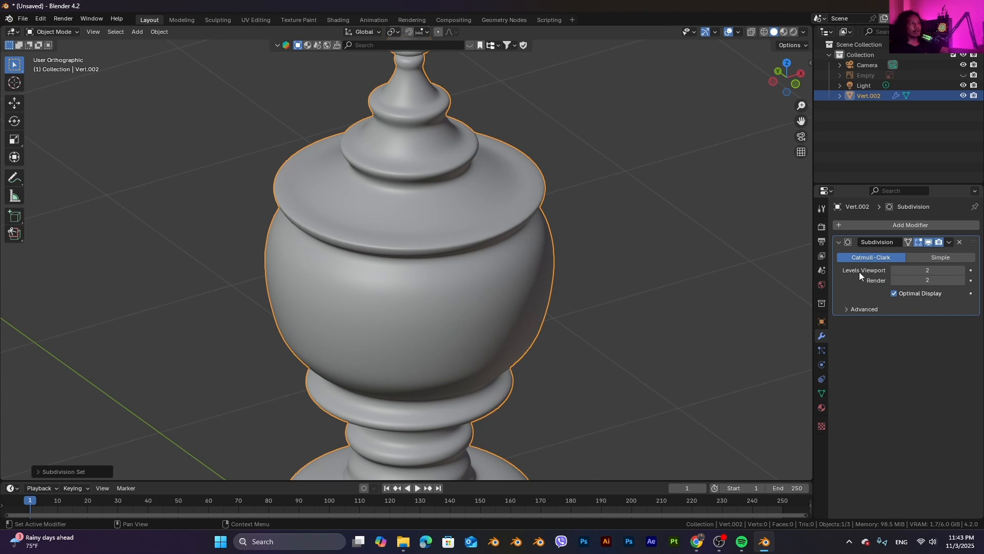
scroll(435, 245, down, 3)
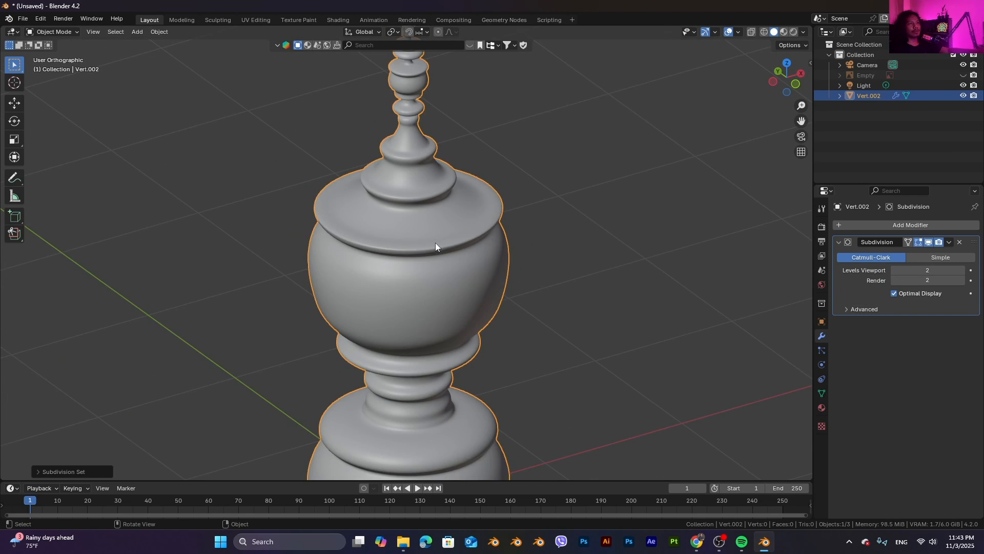
Examine the mesh in Edit Mode with the Subdivision viewport display off and on, and check the whole vessel in Object Mode
key(Tab)
scroll(474, 251, up, 5)
middle_drag(622, 252, 754, 260)
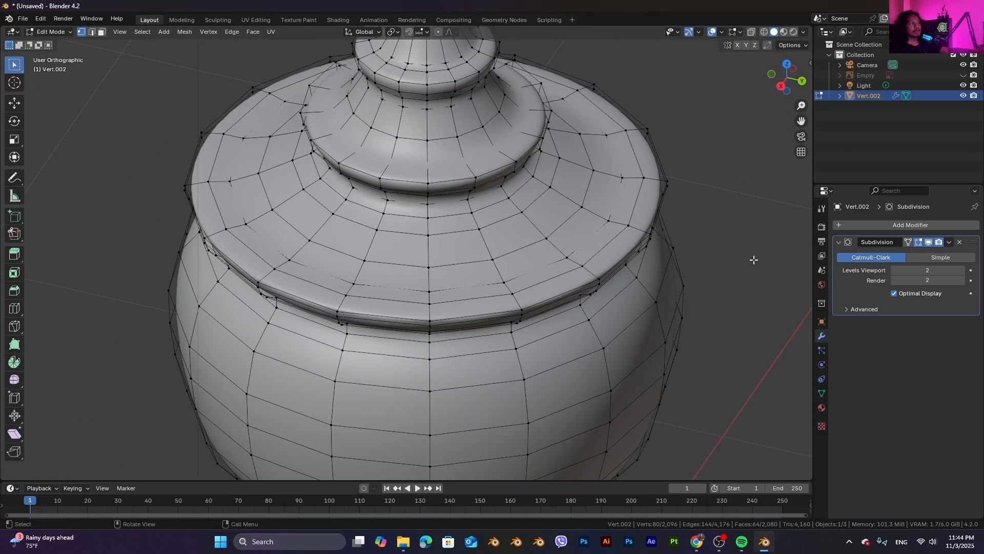
click(929, 242)
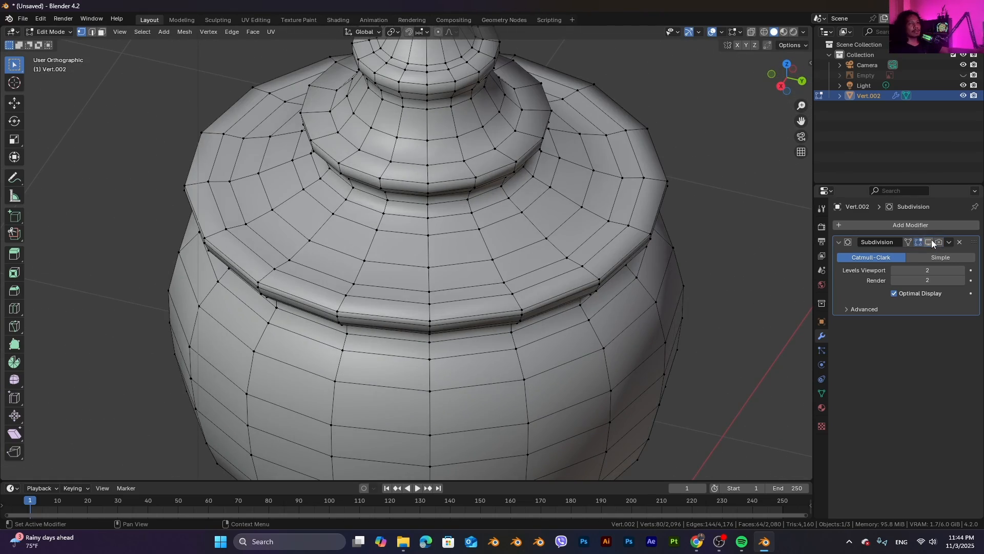
middle_drag(660, 204, 479, 220)
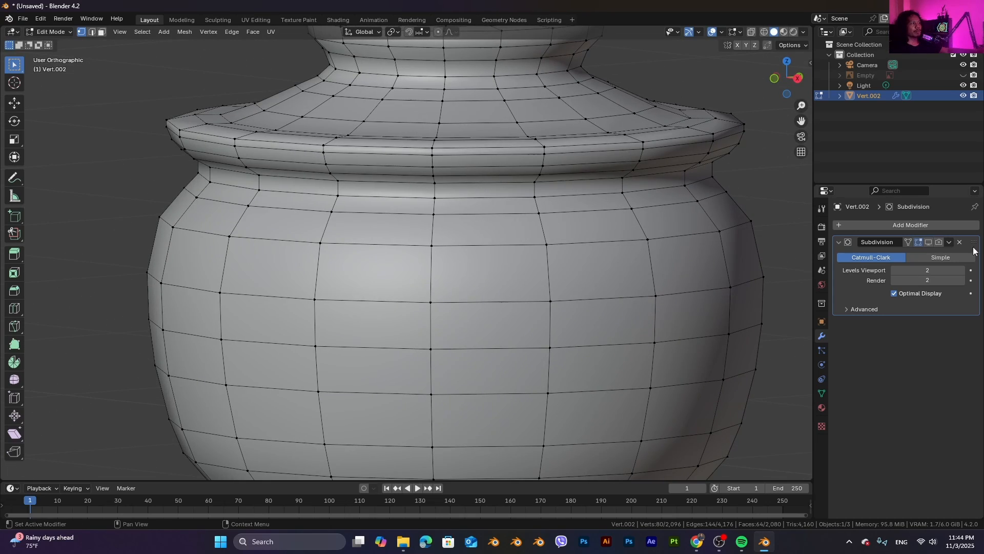
click(929, 242)
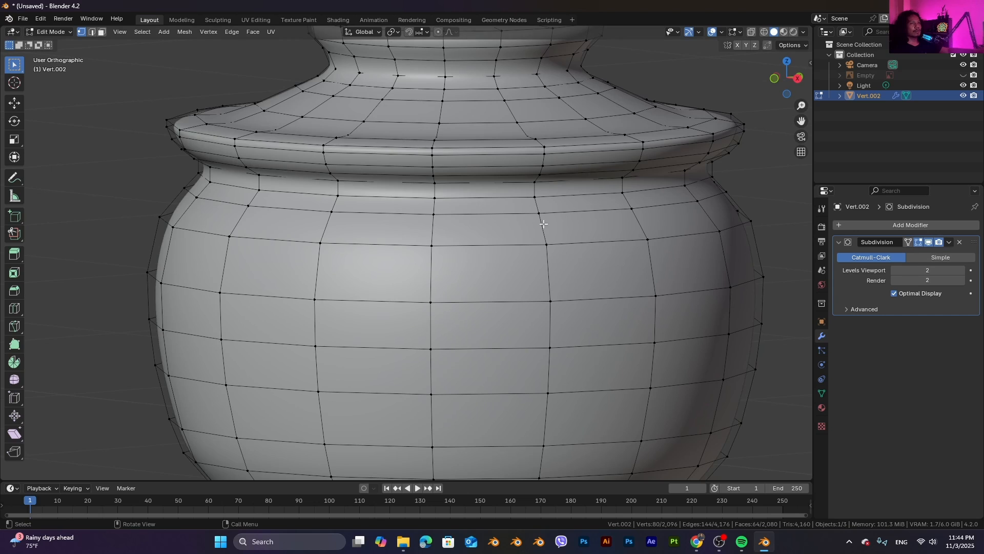
scroll(538, 219, down, 2)
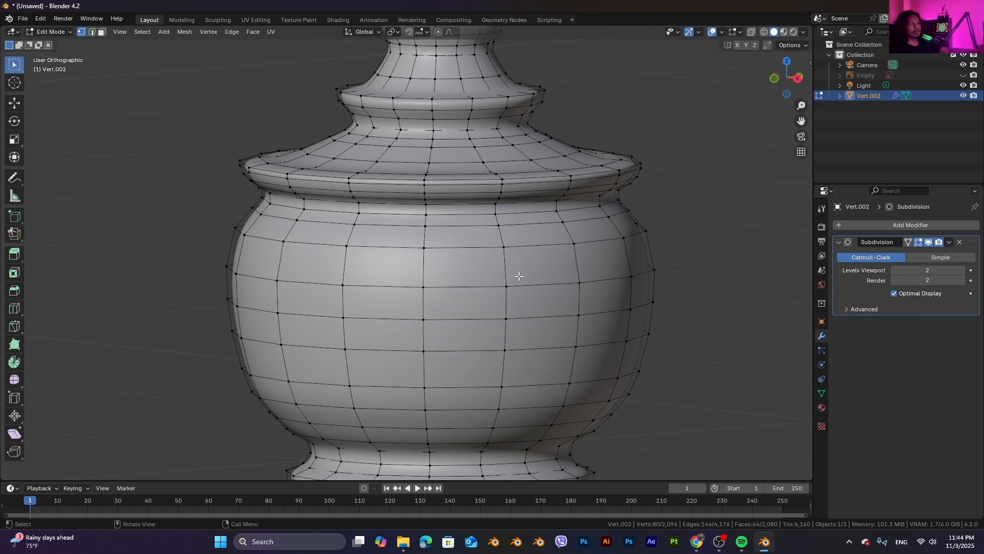
scroll(621, 311, up, 1)
scroll(606, 308, down, 3)
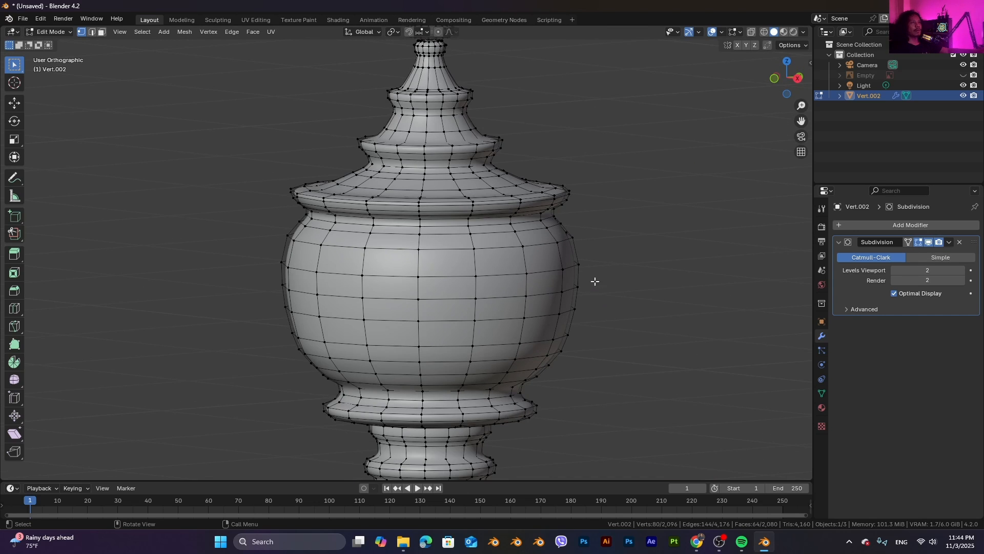
middle_drag(579, 274, 432, 317)
key(Tab)
middle_drag(484, 349, 652, 301)
scroll(651, 298, down, 1)
shift+middle_drag(536, 337, 516, 298)
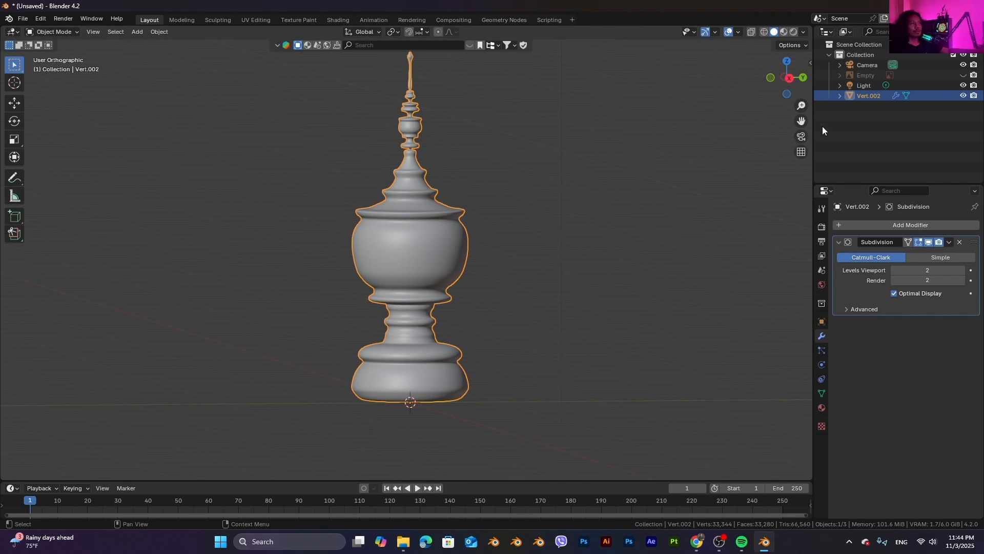
In right view, select the edge loop just above the base's bottom rim and move it down along Z, close to the bottom
click(791, 79)
scroll(454, 347, up, 3)
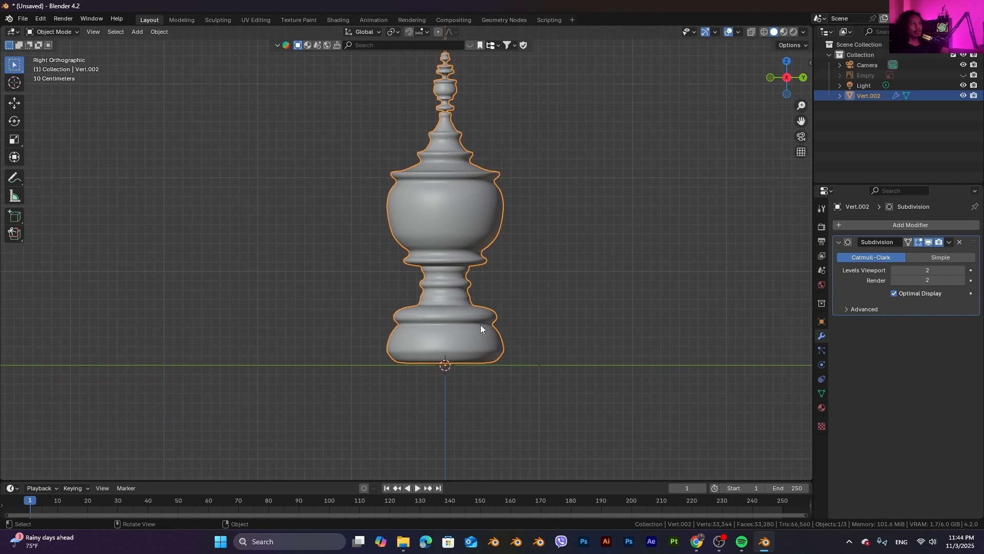
key(Tab)
key(Tab)
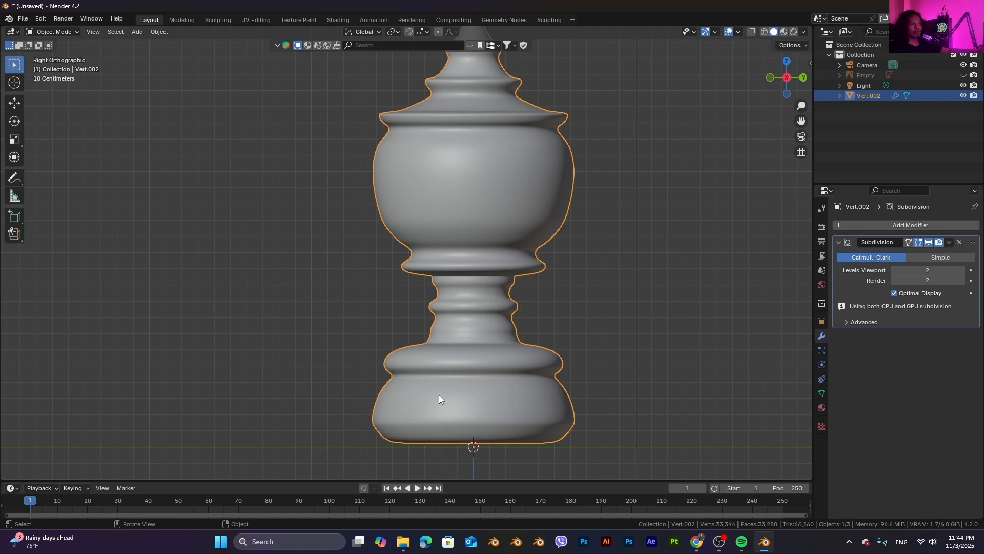
key(Tab)
scroll(491, 234, up, 4)
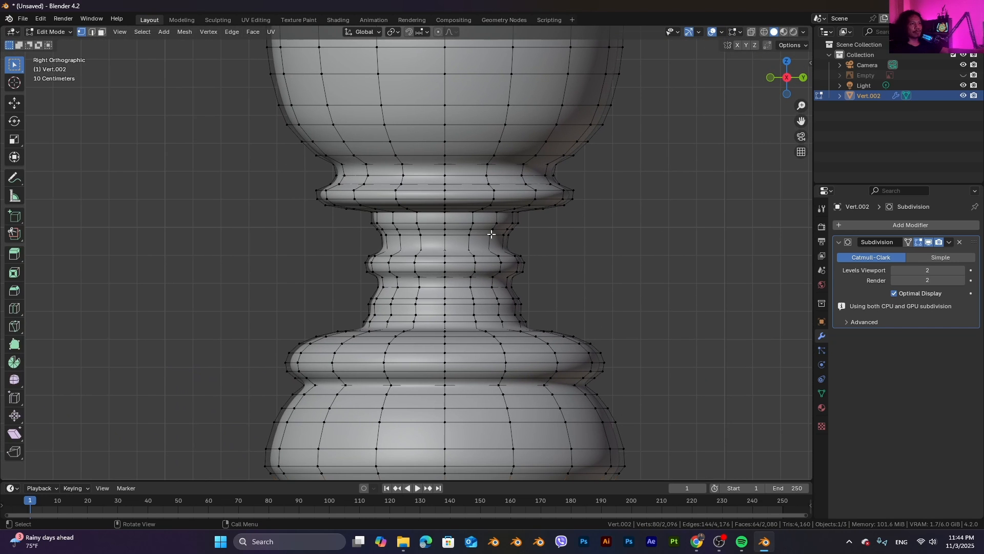
shift+middle_drag(544, 365, 495, 283)
scroll(495, 283, up, 2)
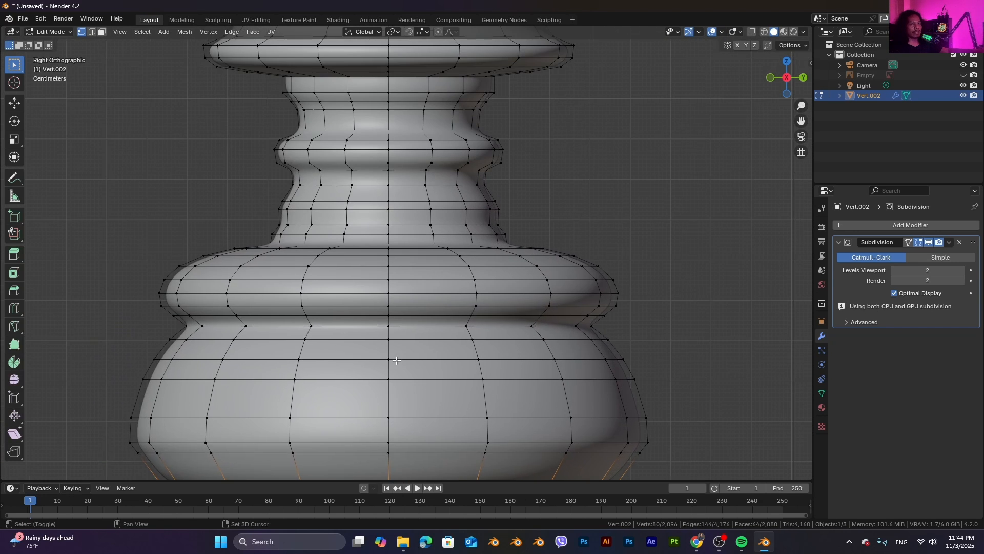
shift+middle_drag(351, 453, 365, 336)
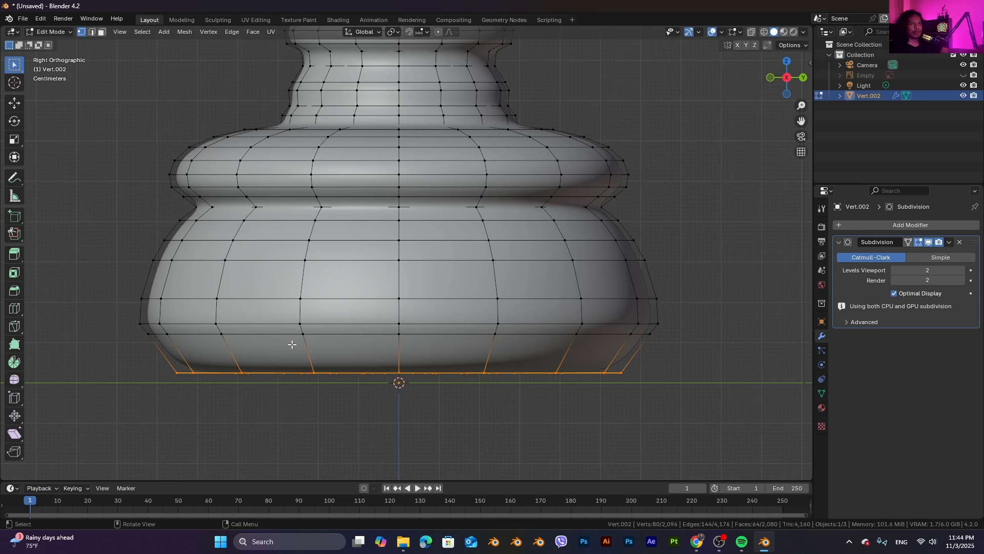
click(271, 334)
alt+click(271, 334)
click(650, 354)
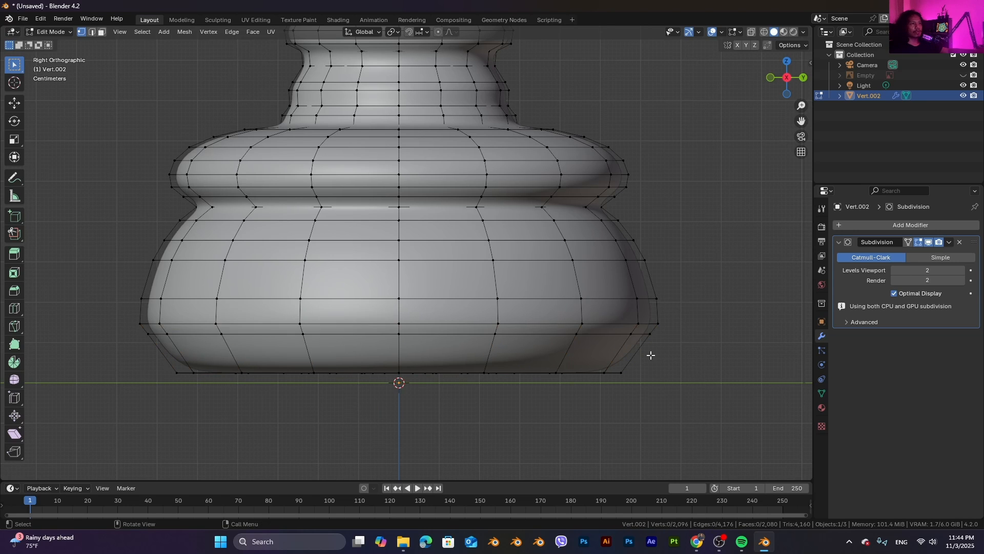
alt+click(496, 335)
click(531, 333)
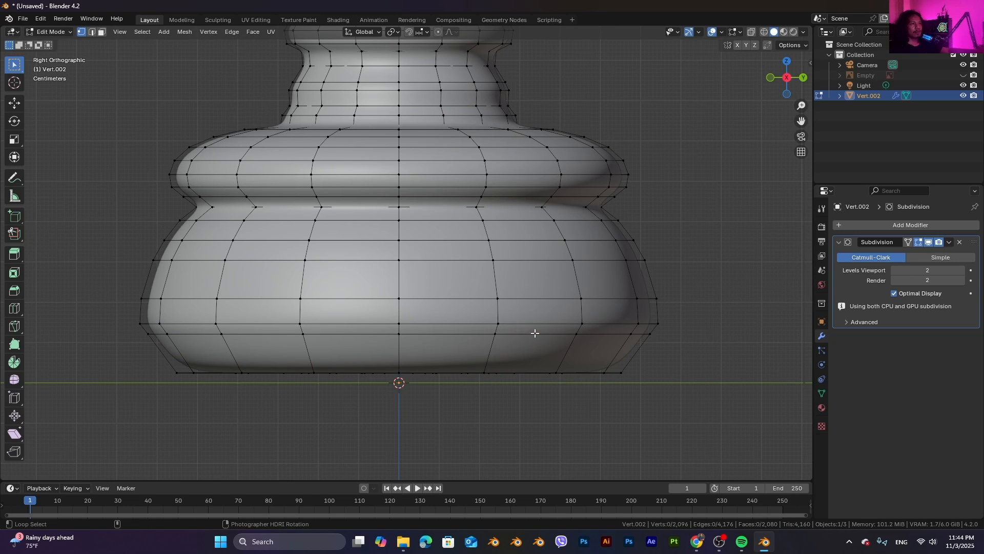
alt+click(534, 334)
key(g)
key(z)
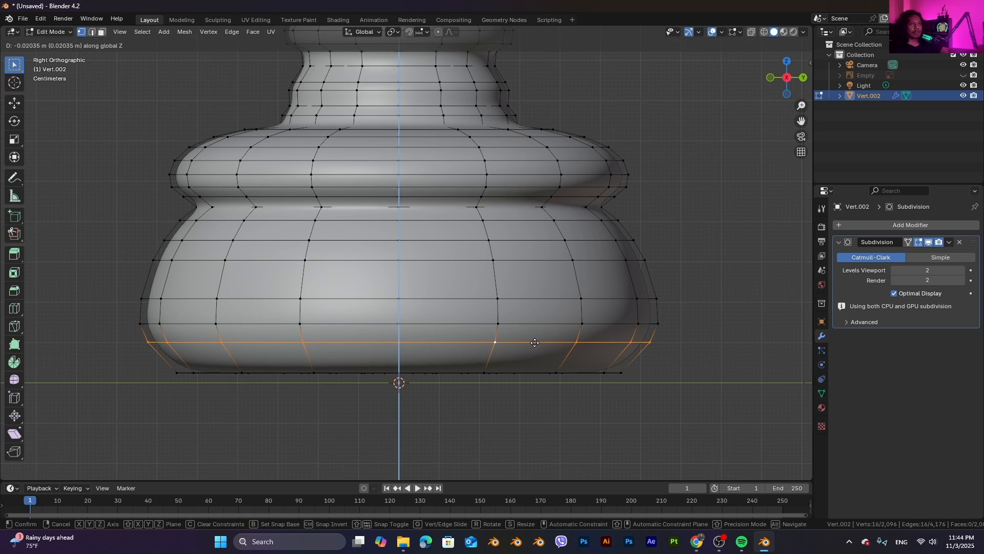
click(535, 355)
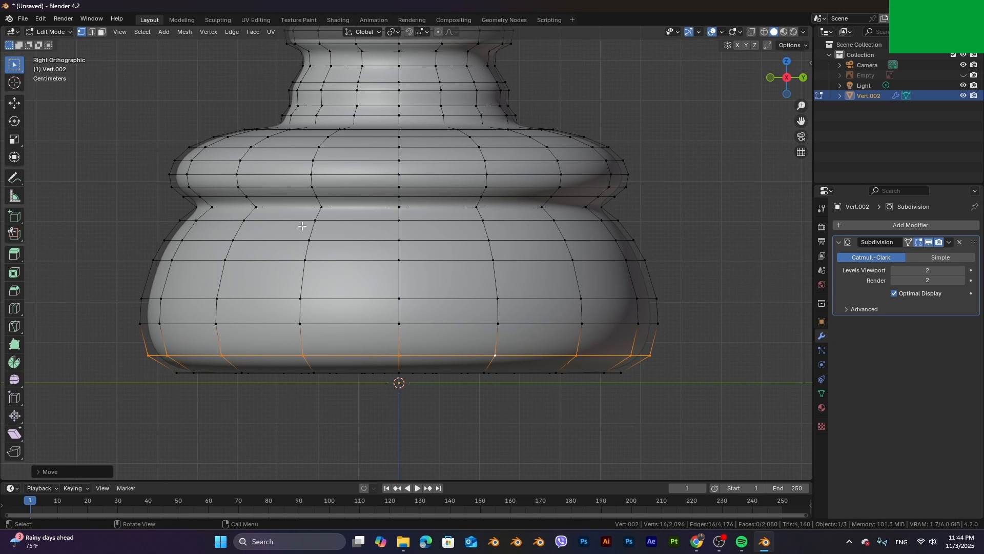
Cut a horizontal edge loop around the narrow neck between the lid's wide rim and the bowl, and scale it slightly
scroll(394, 272, down, 2)
shift+middle_drag(505, 232, 500, 311)
scroll(538, 275, down, 2)
shift+middle_drag(544, 265, 540, 336)
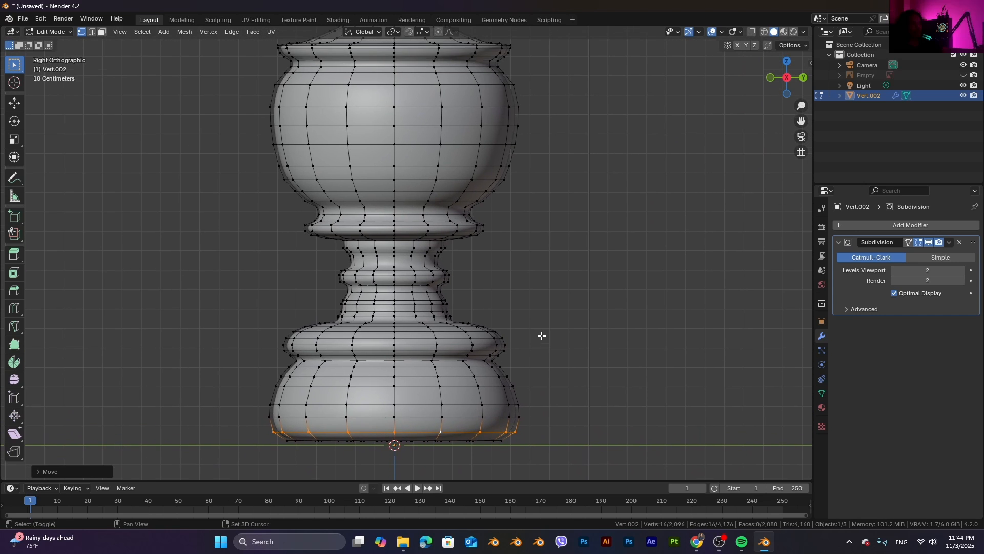
scroll(512, 326, down, 2)
shift+middle_drag(468, 232, 467, 299)
scroll(468, 300, up, 7)
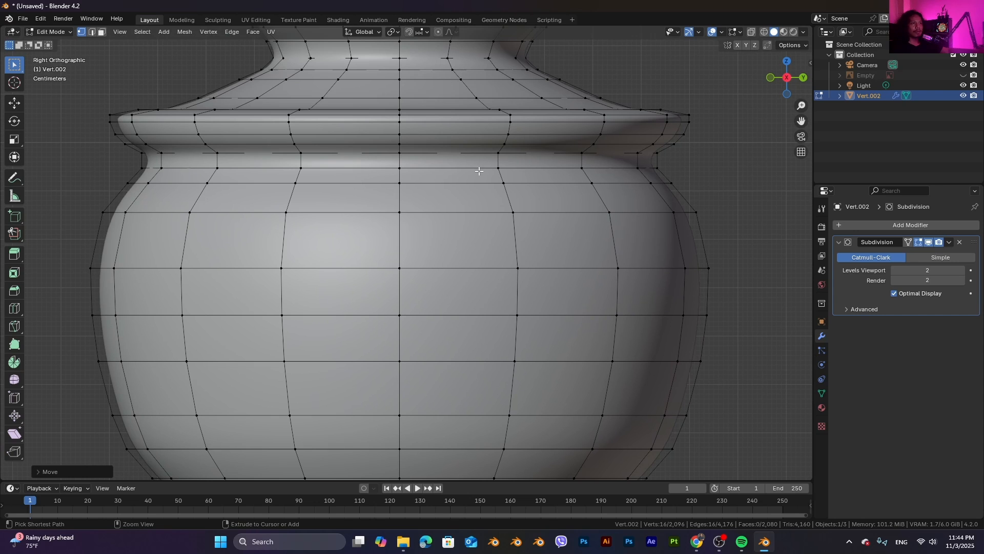
key(ctrl+r)
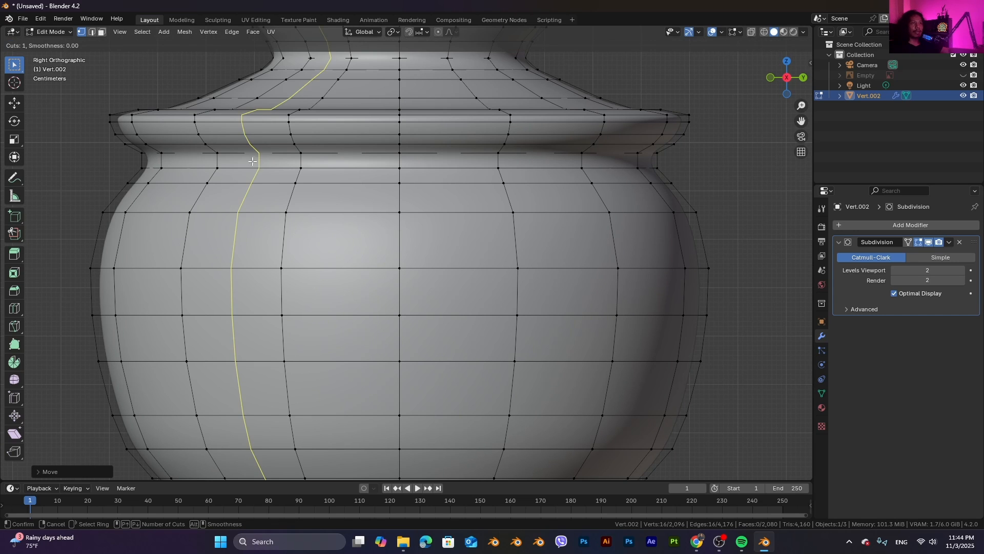
click(160, 161)
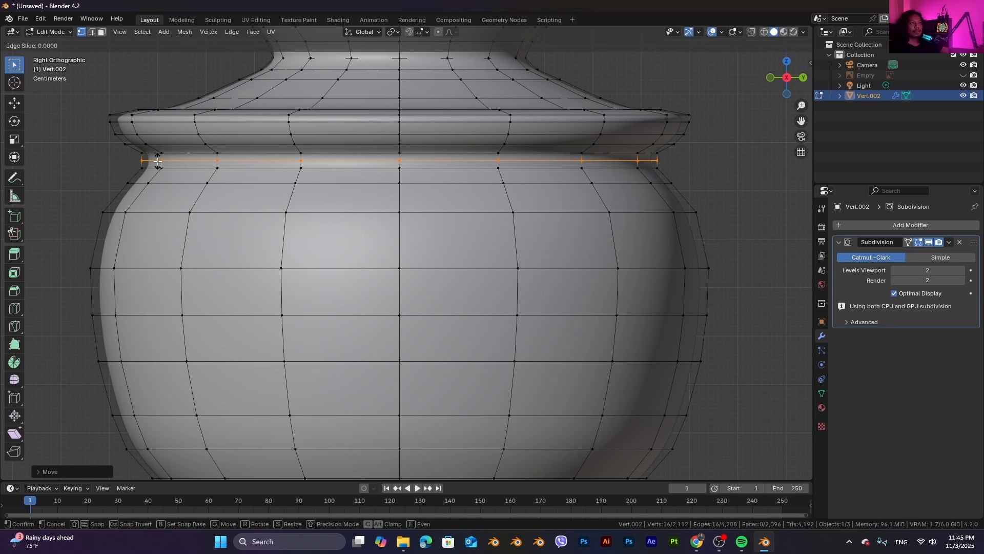
click(731, 152)
Select the edge loop on the upper side of the lid's wide rim and move it slightly down along Z
shift+middle_drag(589, 156, 586, 236)
middle_drag(568, 165, 635, 238)
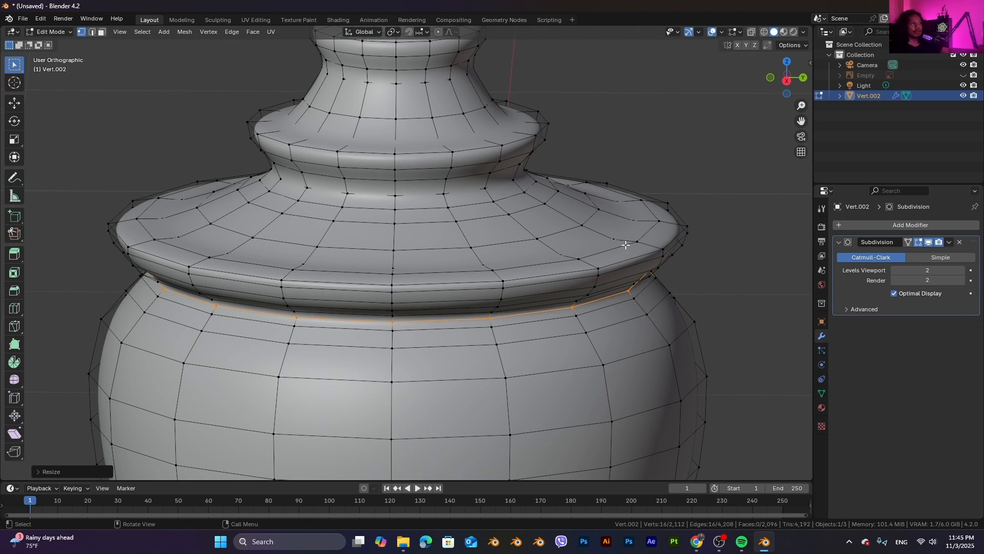
click(625, 245)
alt+click(620, 248)
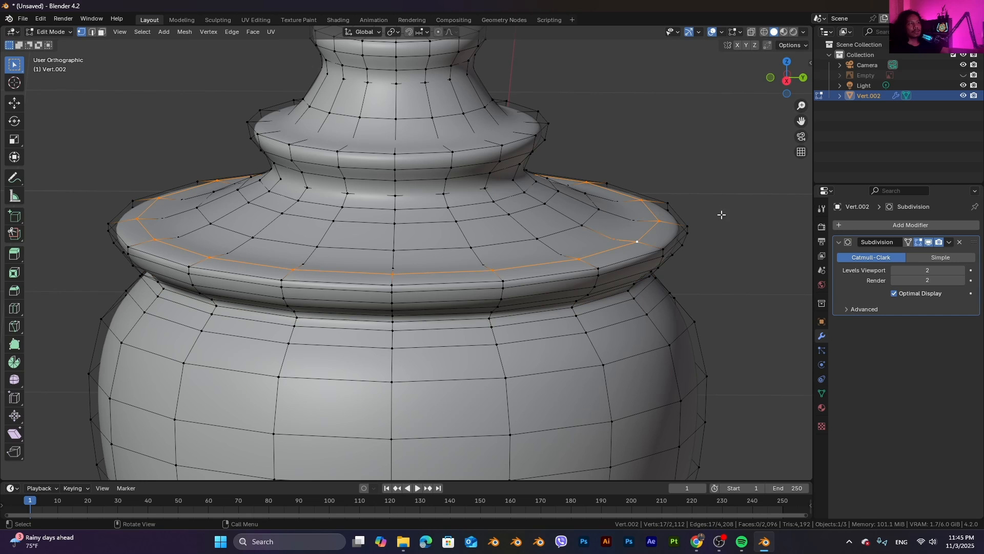
click(644, 236)
alt+click(648, 234)
middle_drag(648, 234, 777, 119)
click(787, 78)
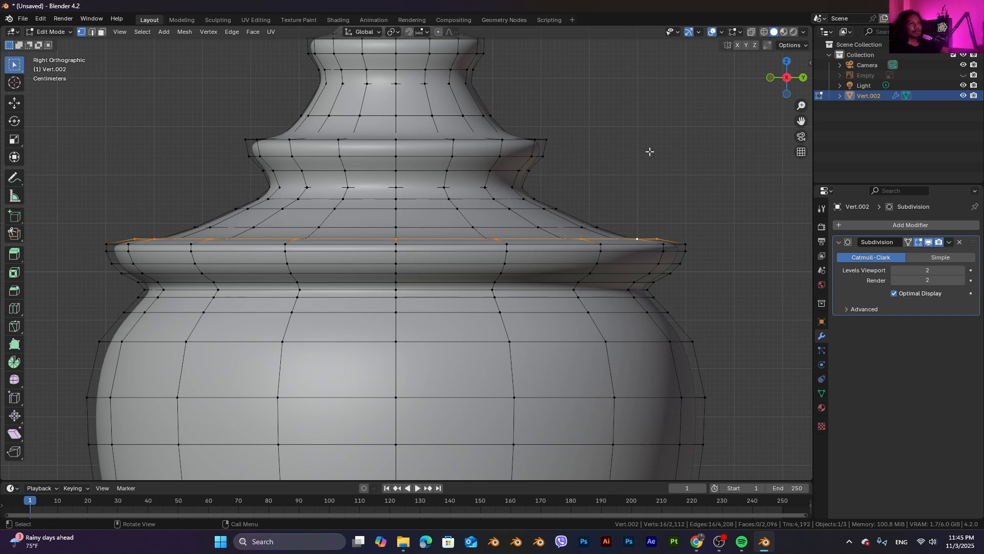
key(g)
key(z)
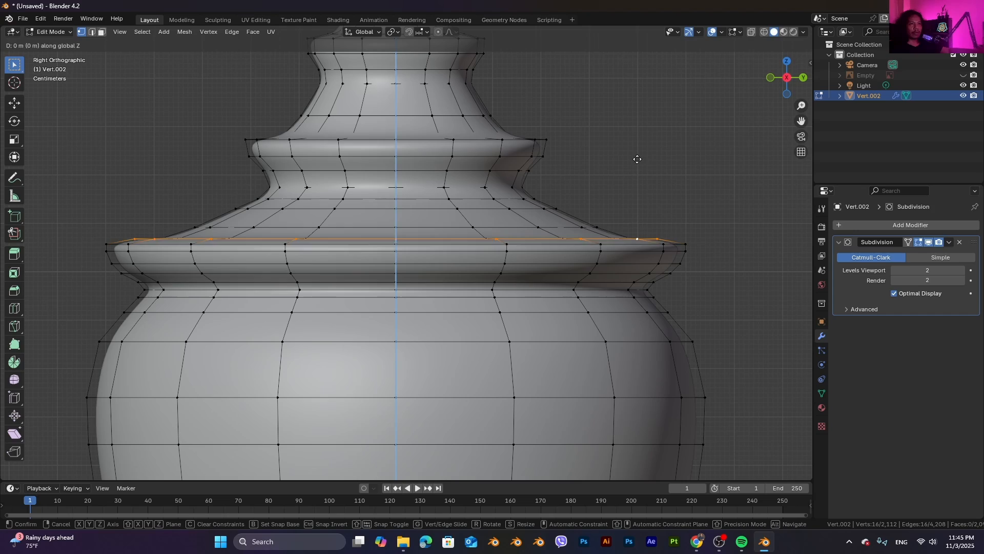
click(636, 172)
middle_drag(635, 175, 562, 195)
scroll(563, 196, down, 3)
scroll(533, 225, up, 5)
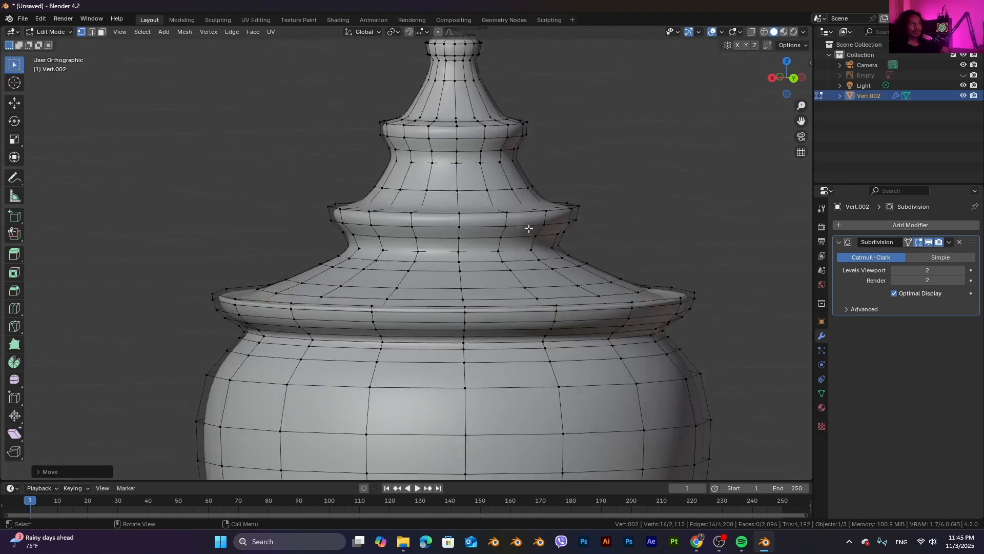
Cut a horizontal edge loop around the upper side of the lid's second rim, just above the wide rim, without sliding it
middle_drag(627, 180, 621, 208)
click(655, 196)
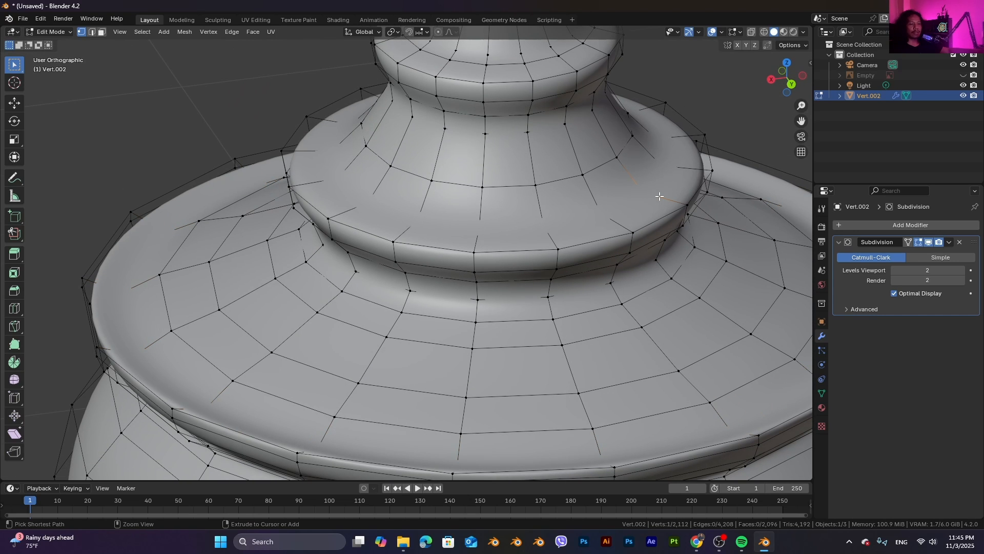
key(ctrl+r)
click(660, 197)
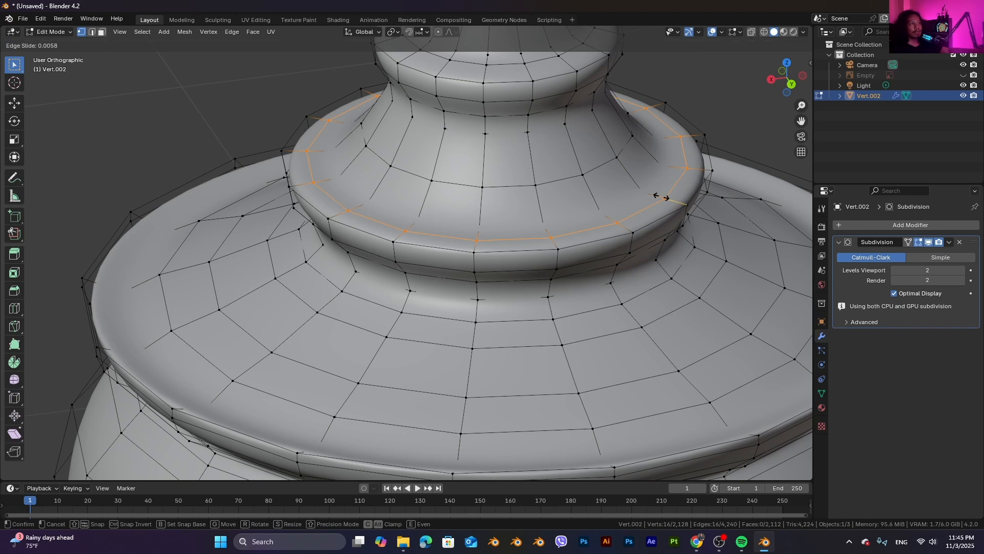
right_click(660, 197)
In back view, move the new edge loop on the lid's second rim slightly down along Z and return to Object Mode
middle_drag(691, 215, 708, 179)
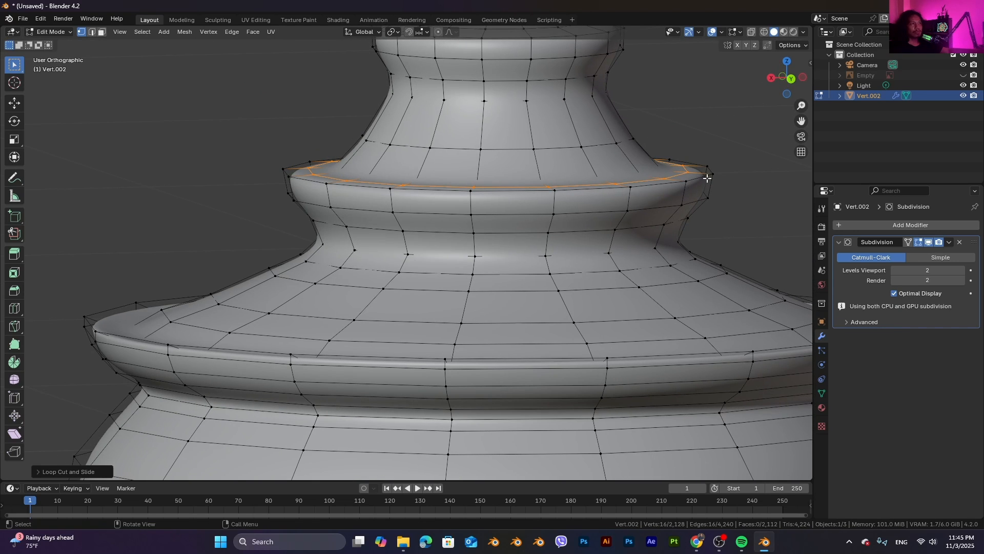
click(792, 83)
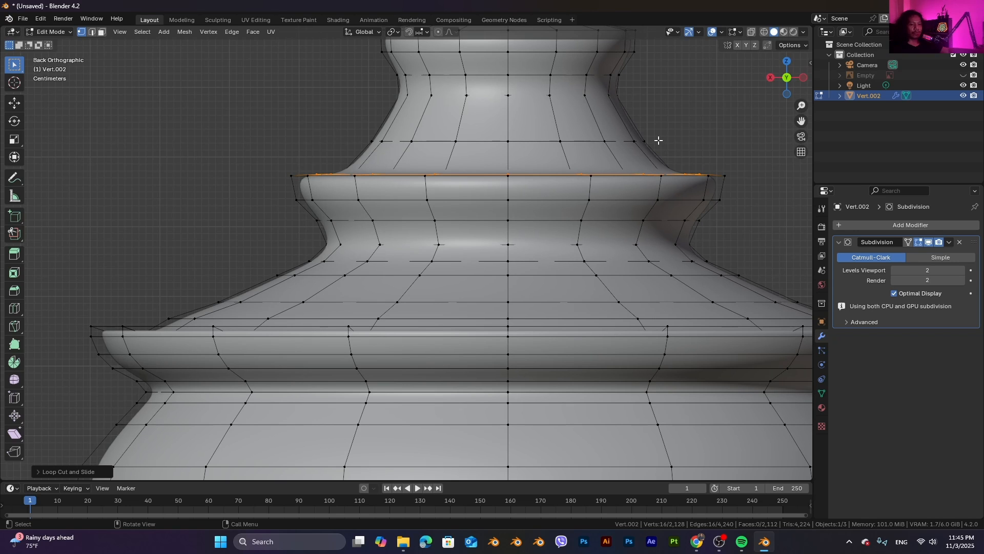
key(z)
key(Escape)
key(g)
key(z)
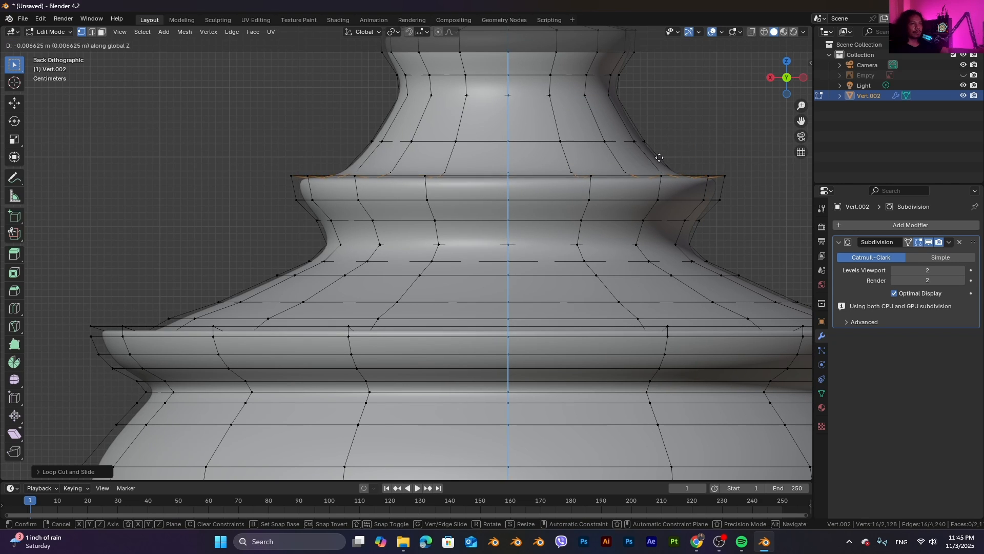
click(669, 168)
middle_drag(670, 170, 671, 241)
key(Tab)
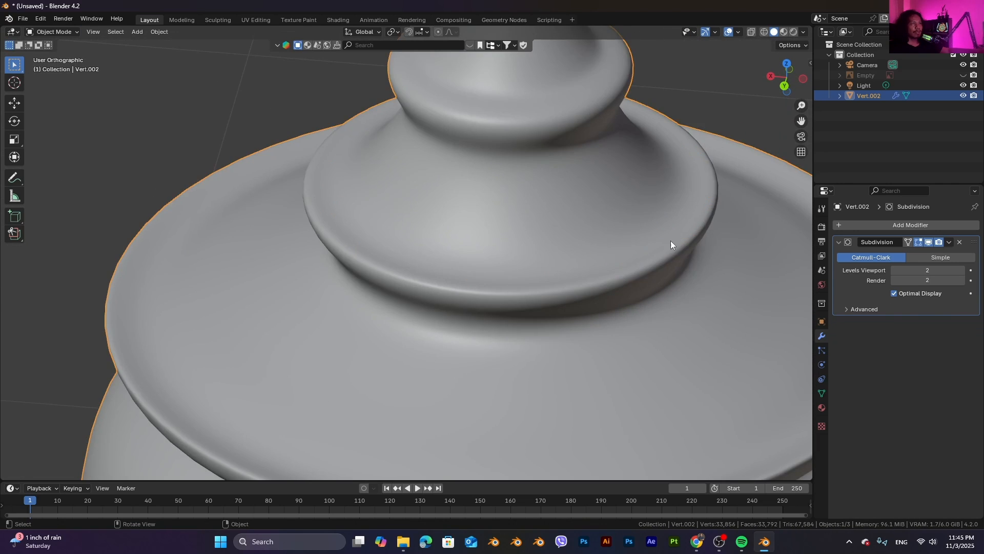
Show the vessel in Material Preview shading and give it a new material with a black base color
scroll(669, 241, down, 8)
middle_drag(598, 238, 562, 274)
scroll(556, 284, down, 3)
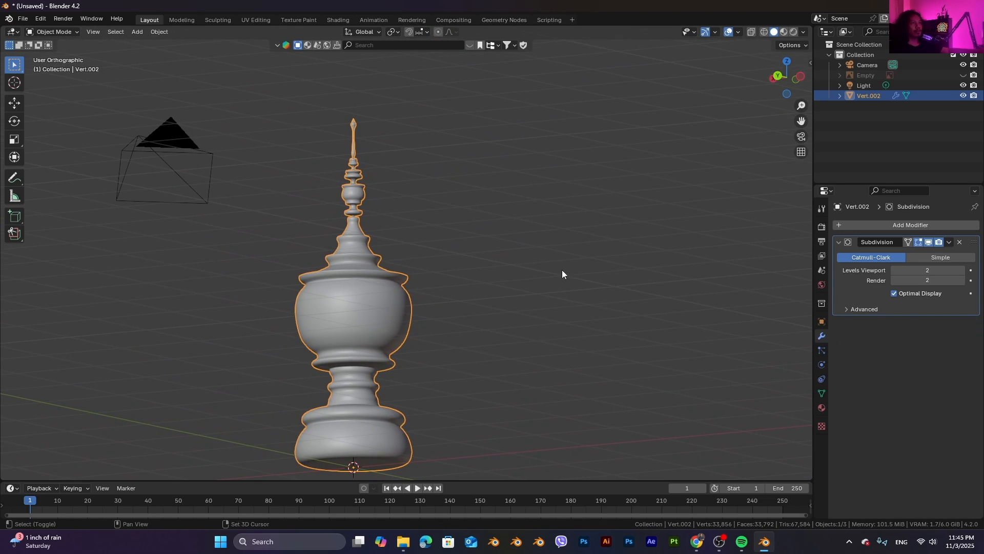
click(784, 32)
click(822, 408)
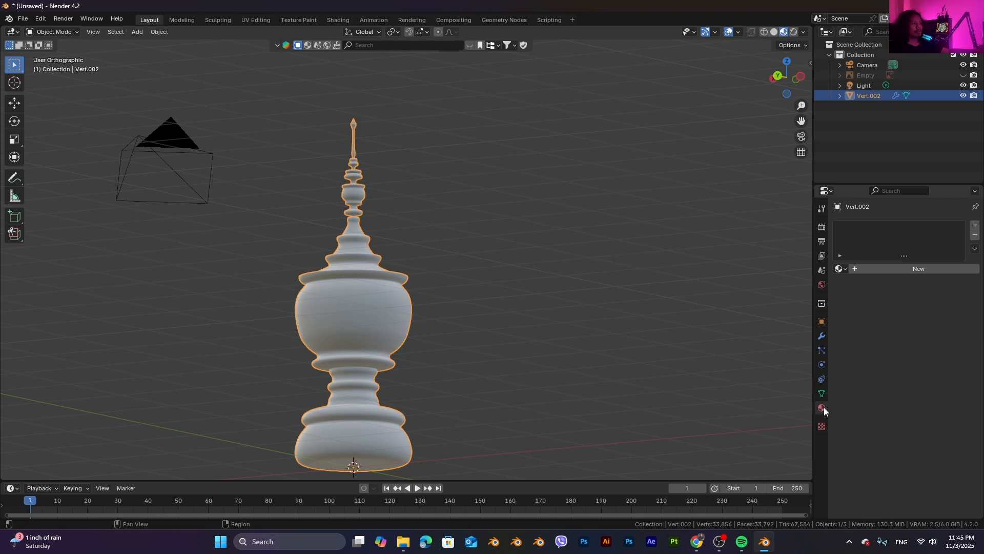
click(882, 269)
click(943, 335)
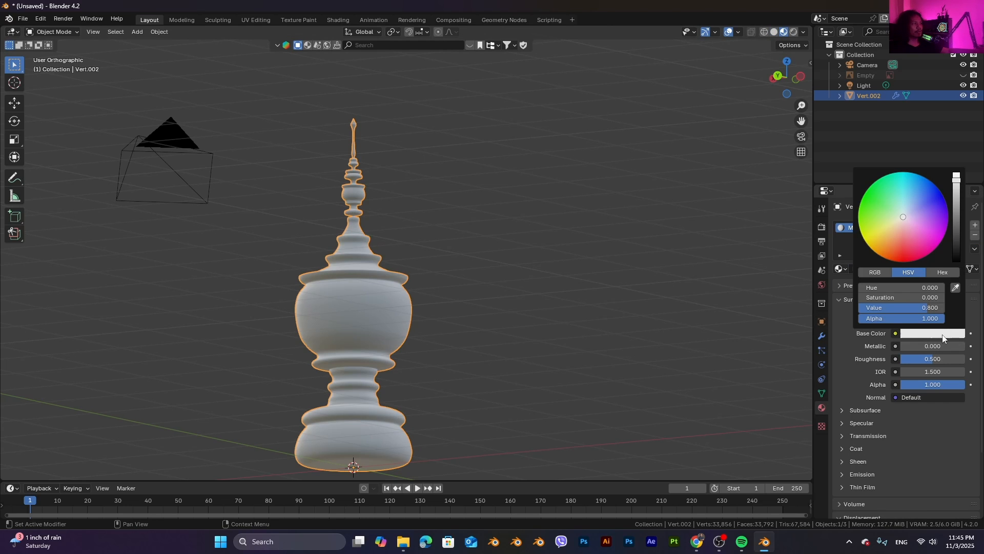
drag(955, 194, 955, 268)
Lower the black material's roughness to about 0.264 for a glossy lacquer look
scroll(455, 302, down, 2)
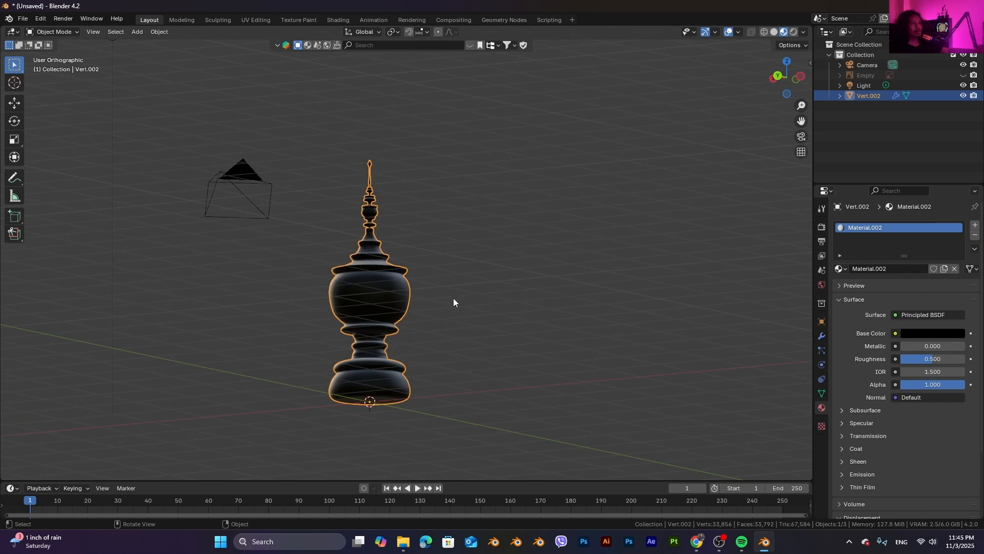
middle_drag(455, 302, 545, 221)
scroll(518, 359, up, 4)
scroll(470, 301, up, 3)
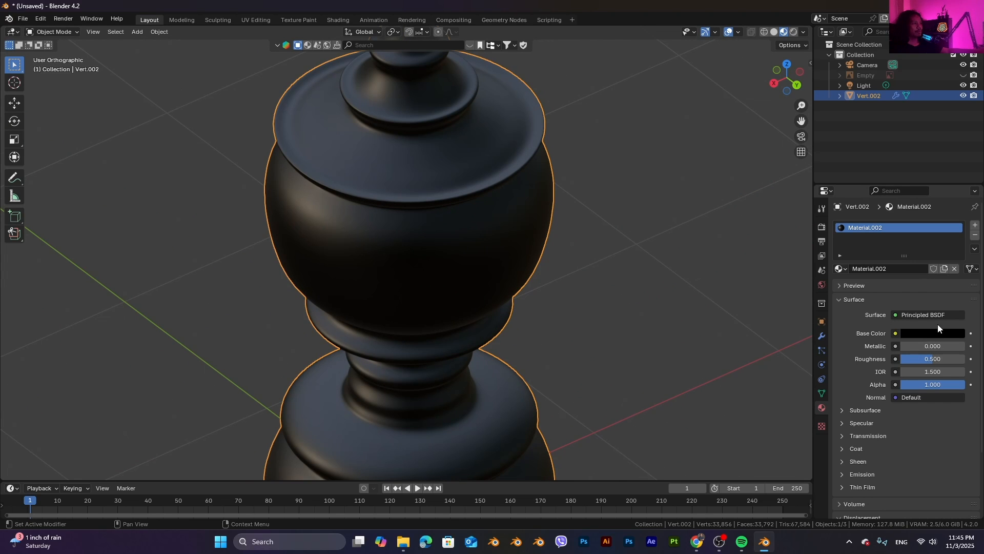
drag(929, 361, 915, 360)
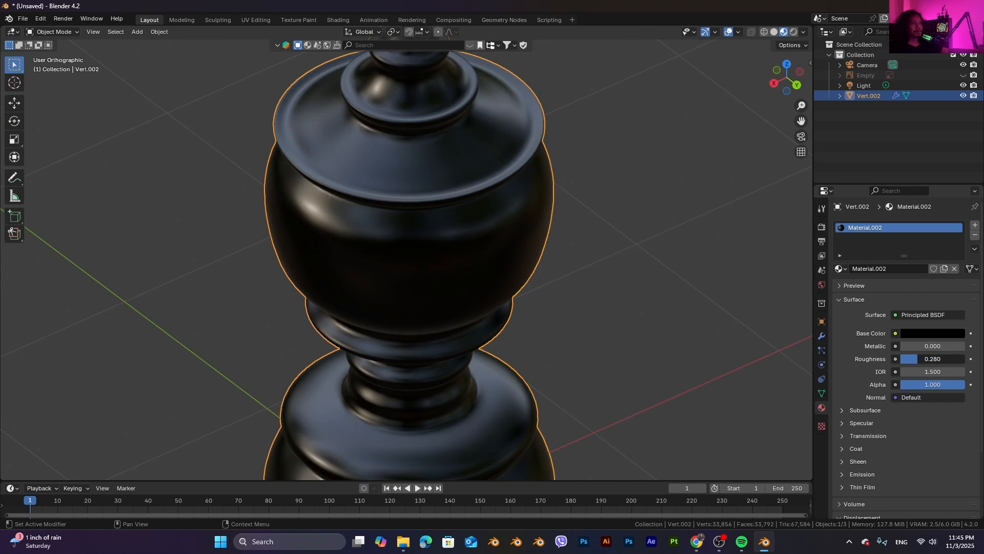
Examine the whole black vessel's silhouette and reflections from an angle and in right view, up close and from afar
scroll(539, 325, down, 4)
middle_drag(539, 325, 802, 159)
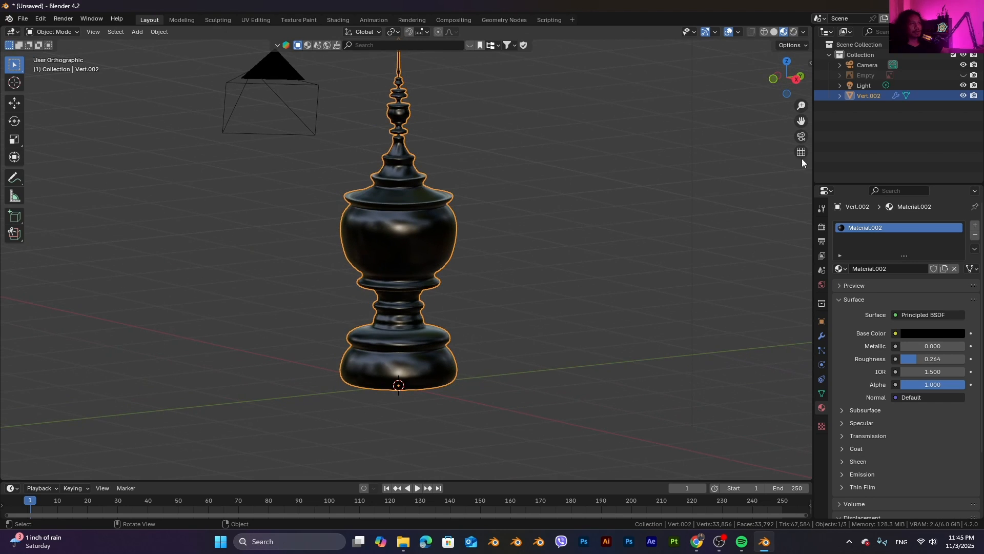
click(796, 80)
scroll(571, 261, down, 2)
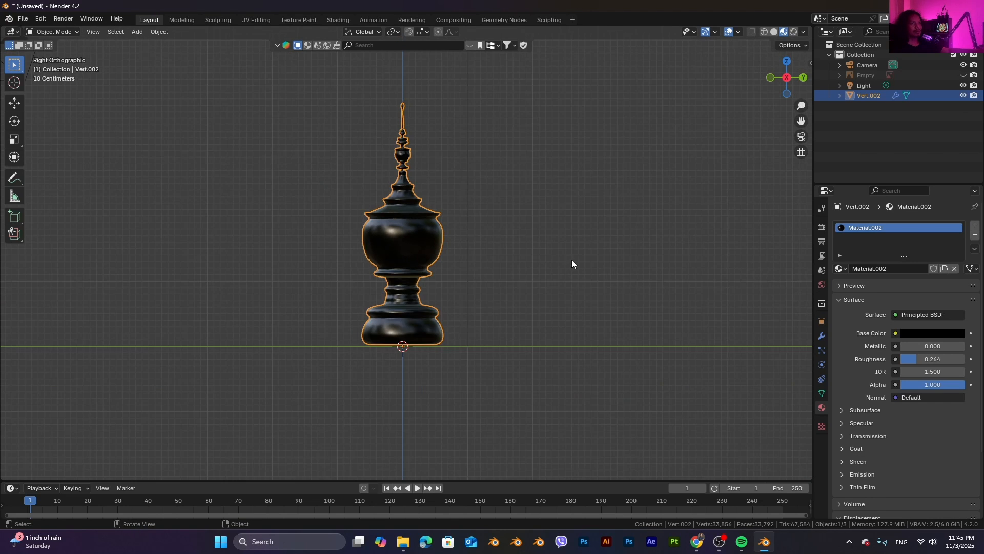
shift+middle_drag(538, 199, 532, 243)
scroll(531, 243, up, 4)
scroll(516, 305, down, 5)
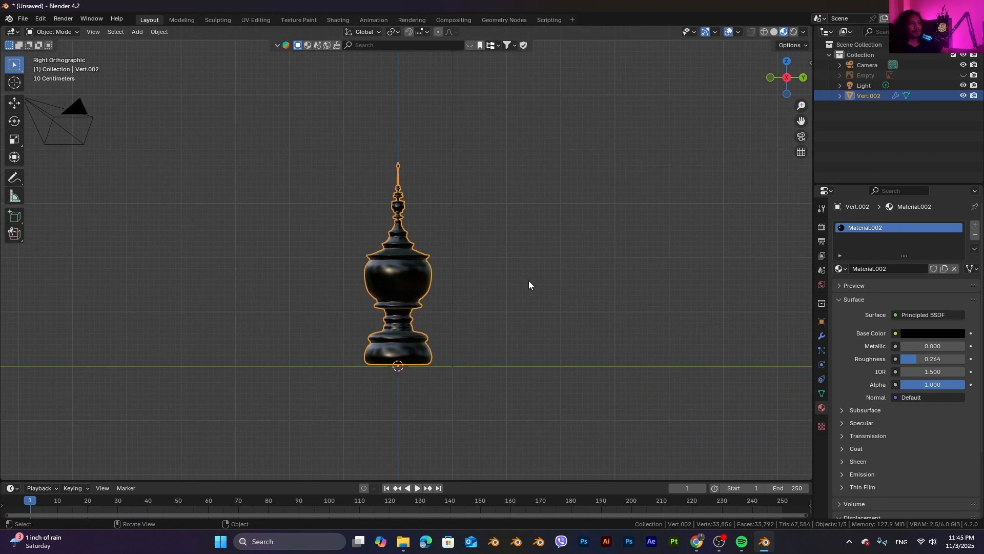
scroll(513, 270, up, 6)
scroll(477, 262, down, 4)
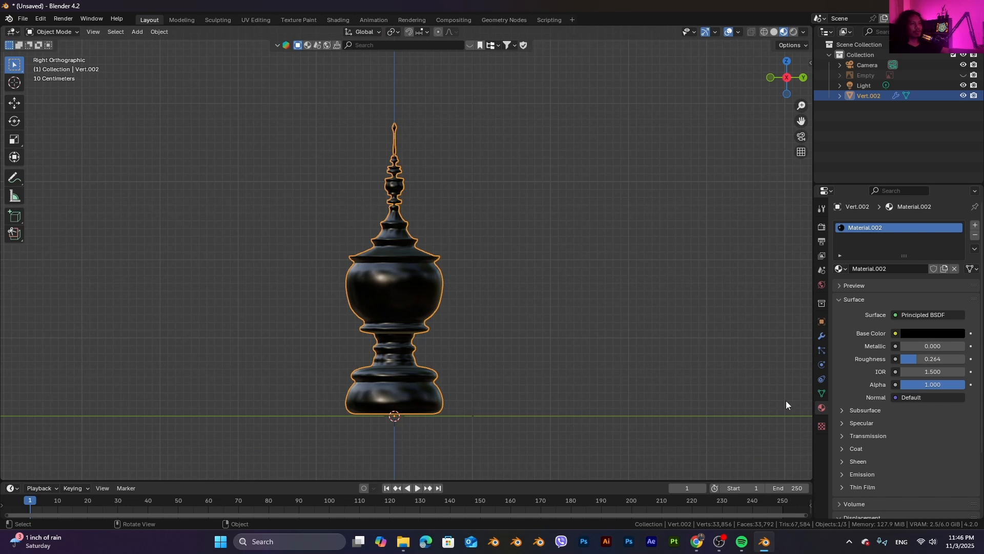